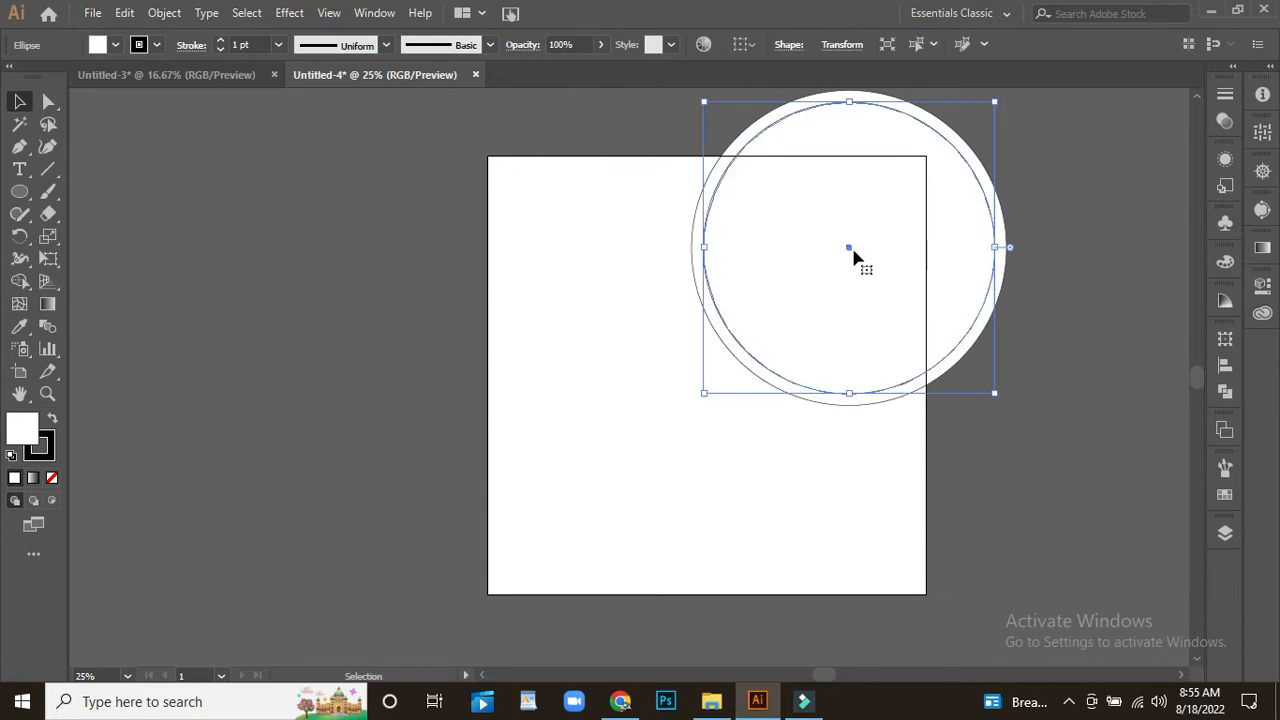
Step: Add two equal circles about 500 px across, one over the artboard's upper-left corner and one over its lower-right corner
left_click(1050, 434)
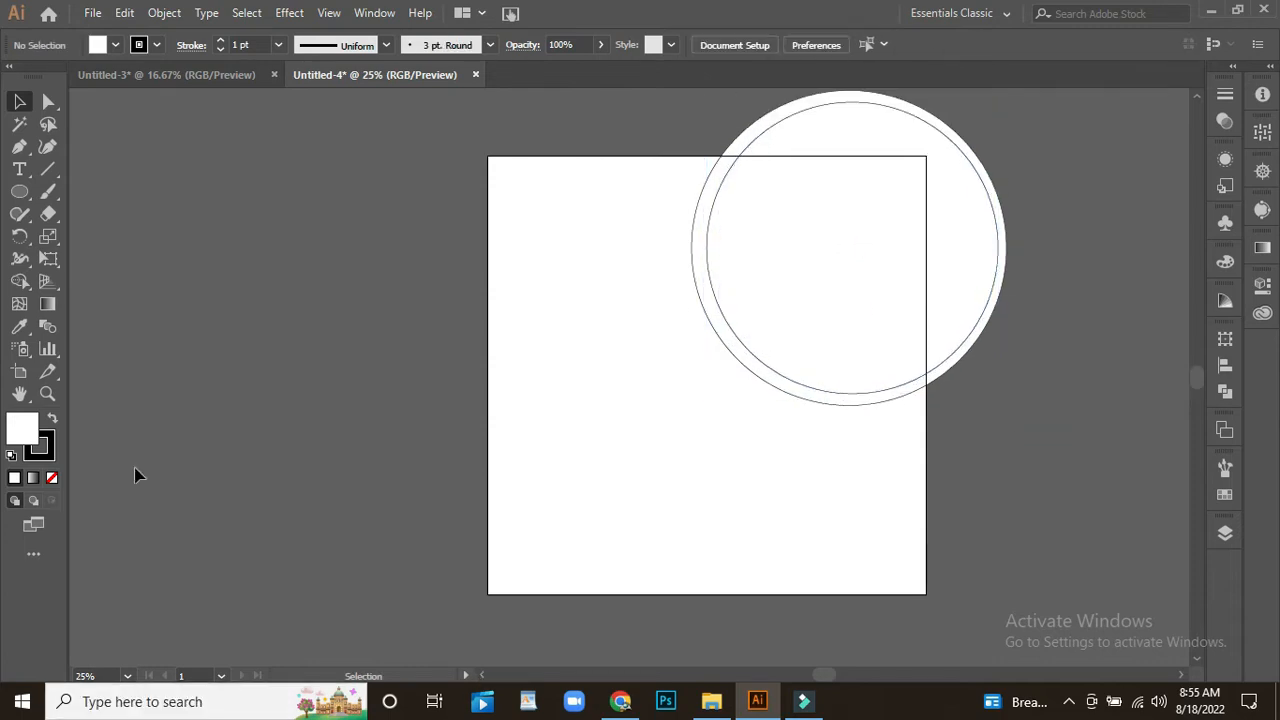
left_click(790, 287)
scroll(578, 415, "up", 2)
left_click_drag(620, 451, 576, 410)
left_click_drag(465, 325, 886, 571)
scroll(366, 346, "down", 2)
left_click(366, 346)
left_click(320, 410)
scroll(386, 434, "up", 1)
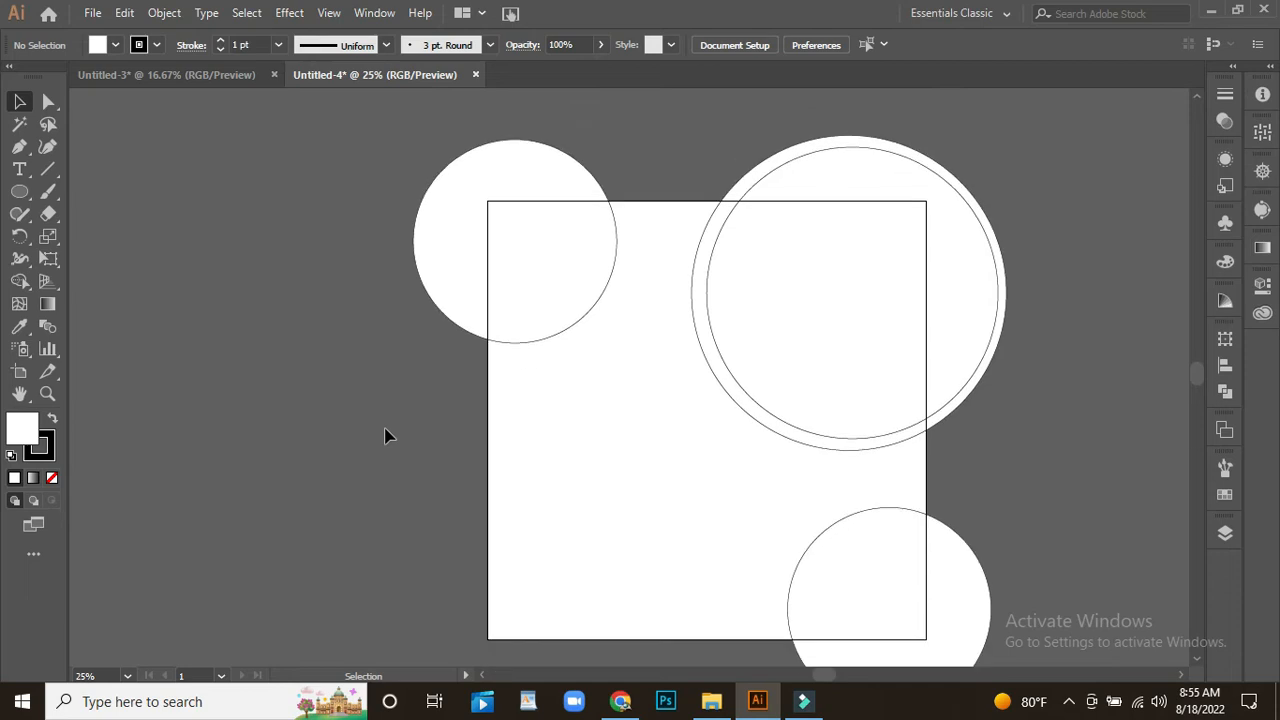
Step: Fill the background square with a near-black grey swatch
left_click(694, 351)
left_click(115, 45)
left_click(53, 147)
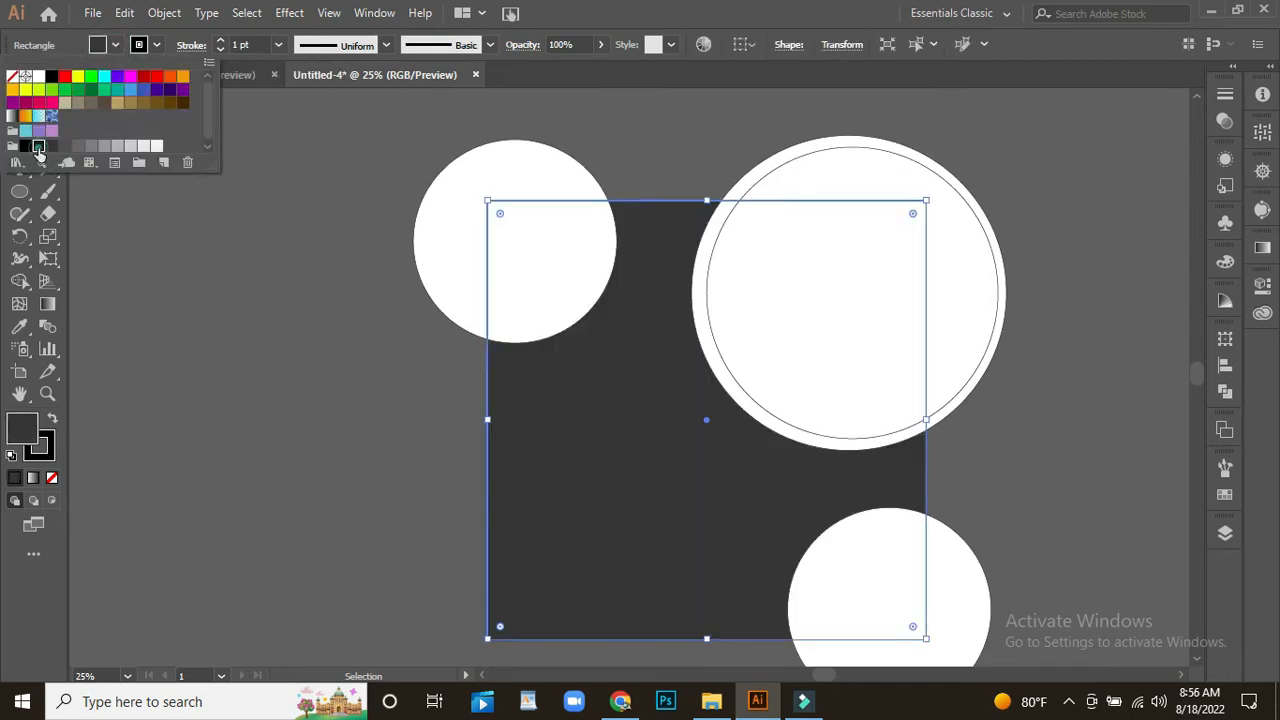
left_click(38, 147)
Step: Fill both small corner circles with a dark grey slightly lighter than the background
left_click(541, 268)
left_click(826, 583, "shift")
left_click(115, 45)
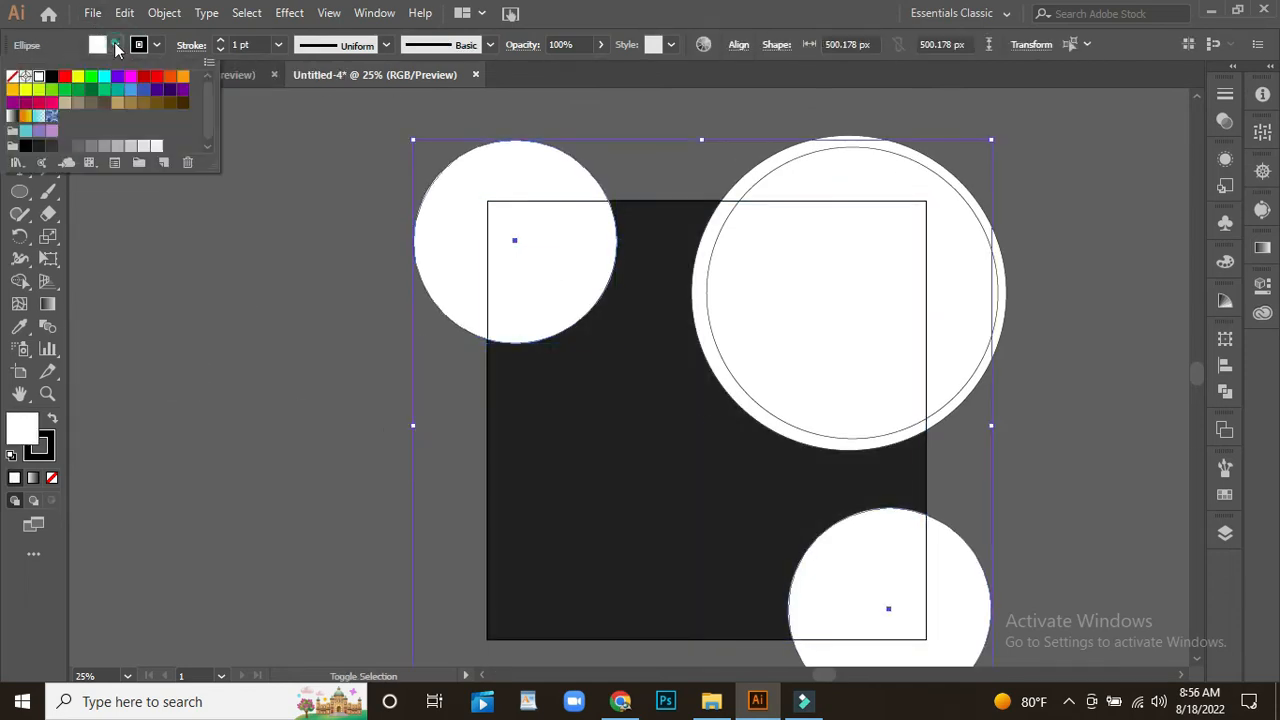
left_click(44, 150)
left_click(40, 147)
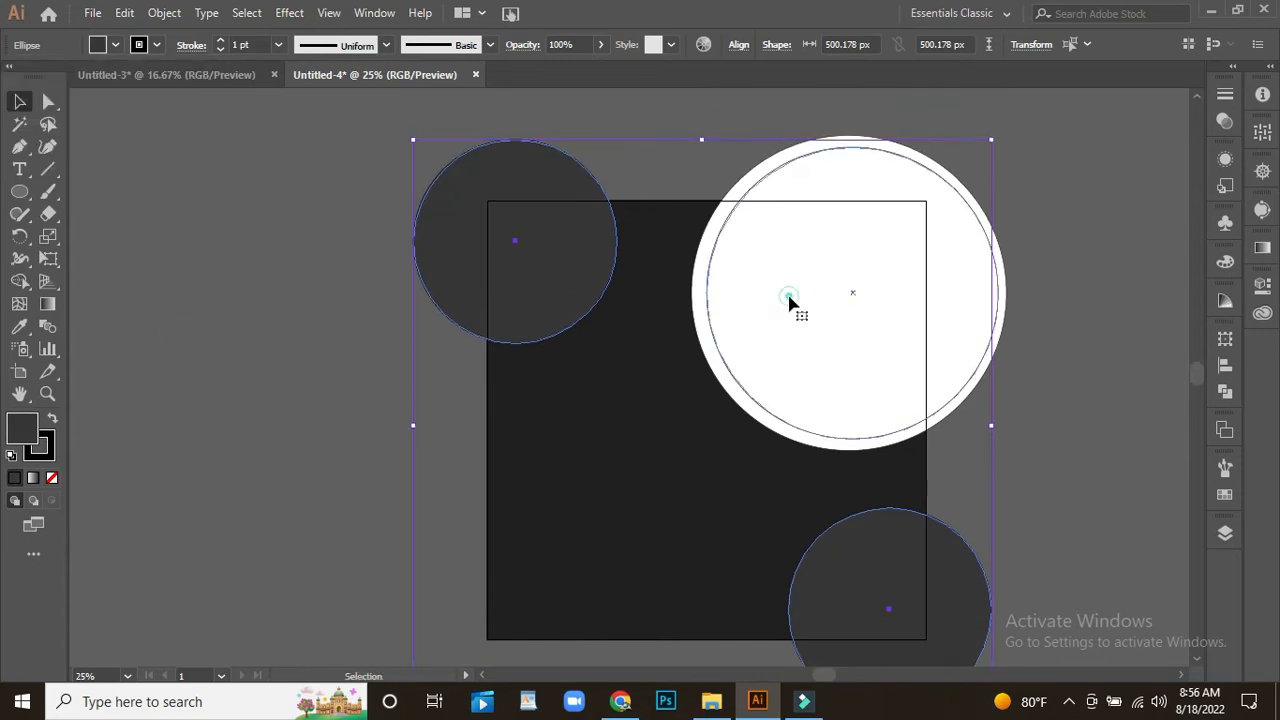
left_click(637, 400)
Step: Fill the larger outer circle in the upper-right corner with orange
left_click(770, 170)
left_click(115, 45)
left_click(181, 81)
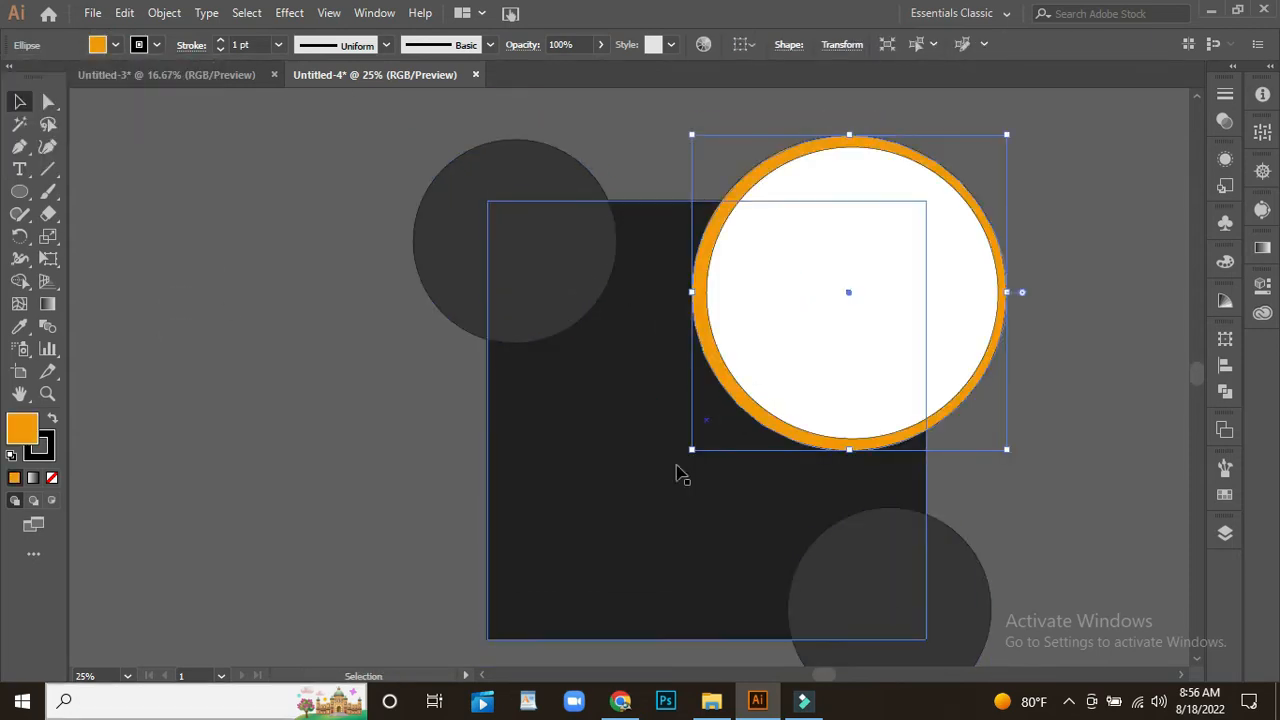
left_click(300, 491)
Step: Select all the artwork and use Shape Builder to separate the circle portions that extend outside the background square
scroll(251, 366, "right", 2)
scroll(278, 392, "up", 1)
scroll(278, 392, "down", 1)
left_click_drag(229, 114, 814, 537)
scroll(100, 400, "down", 1)
left_click(20, 281)
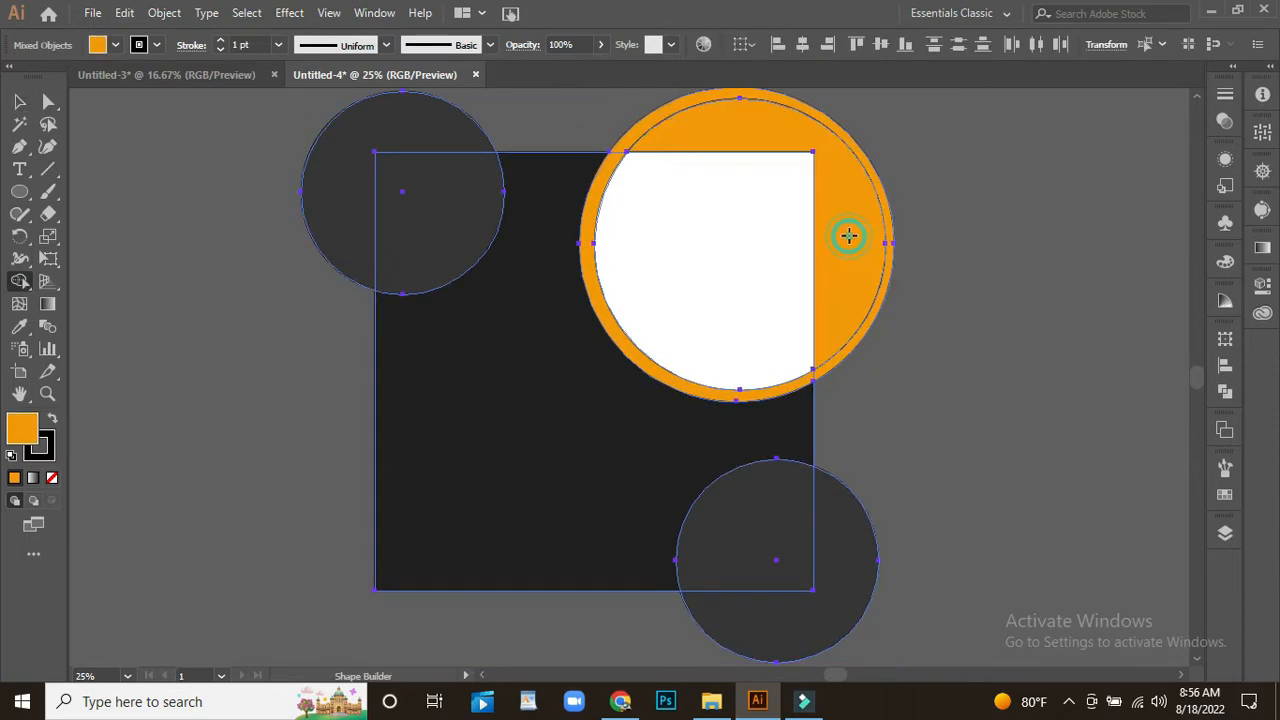
left_click(340, 190)
left_click(845, 565)
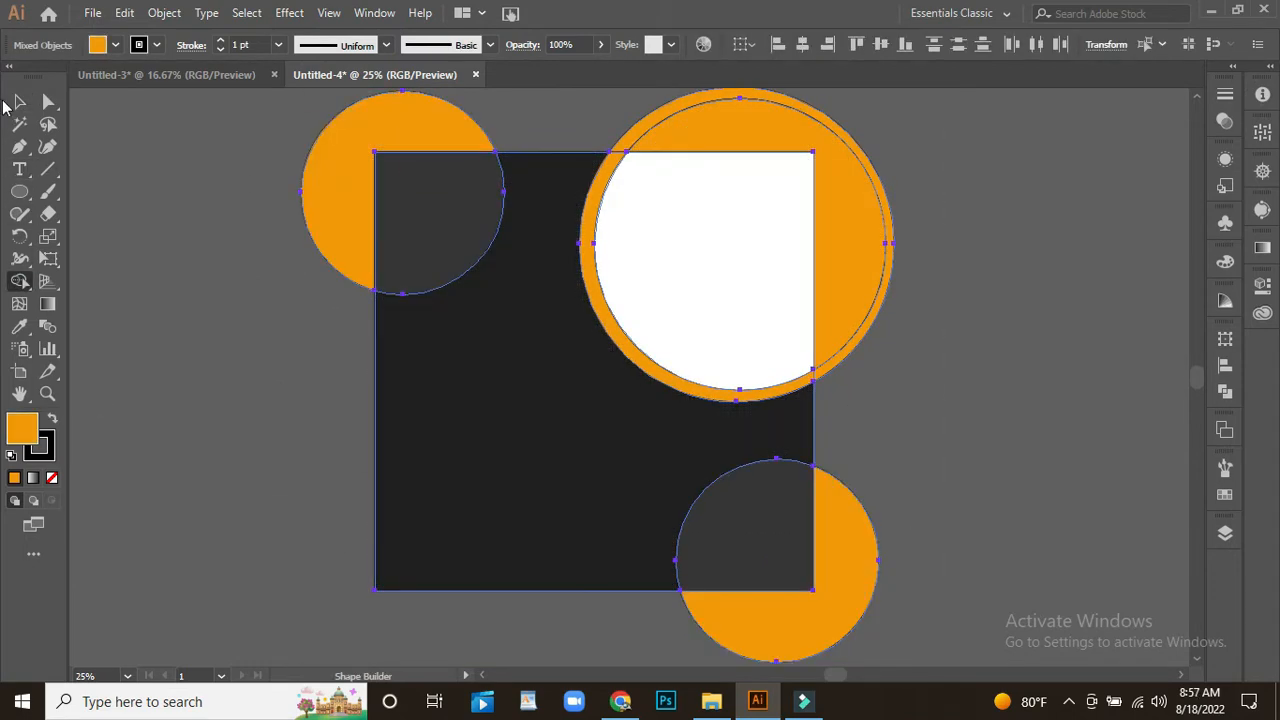
Step: Delete the separated circle portions outside the background square
left_click(19, 101)
left_click(223, 169)
left_click(414, 126)
left_click(865, 192, "shift")
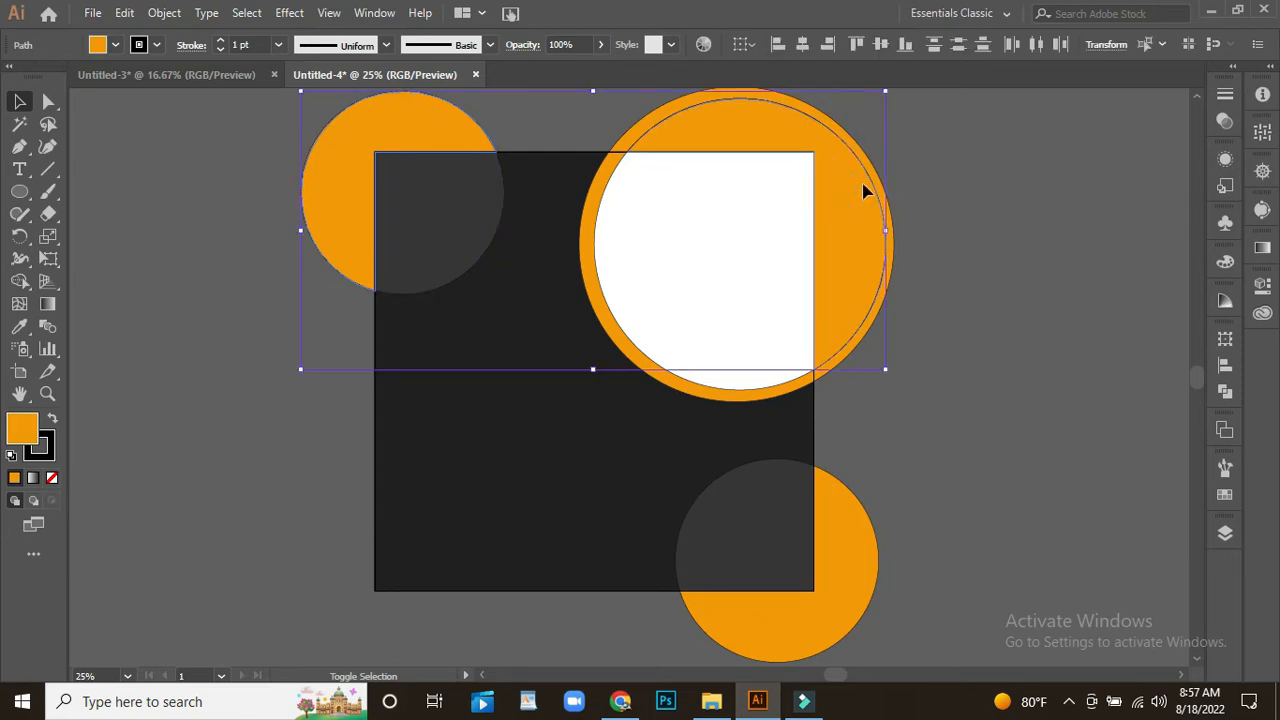
key("Delete")
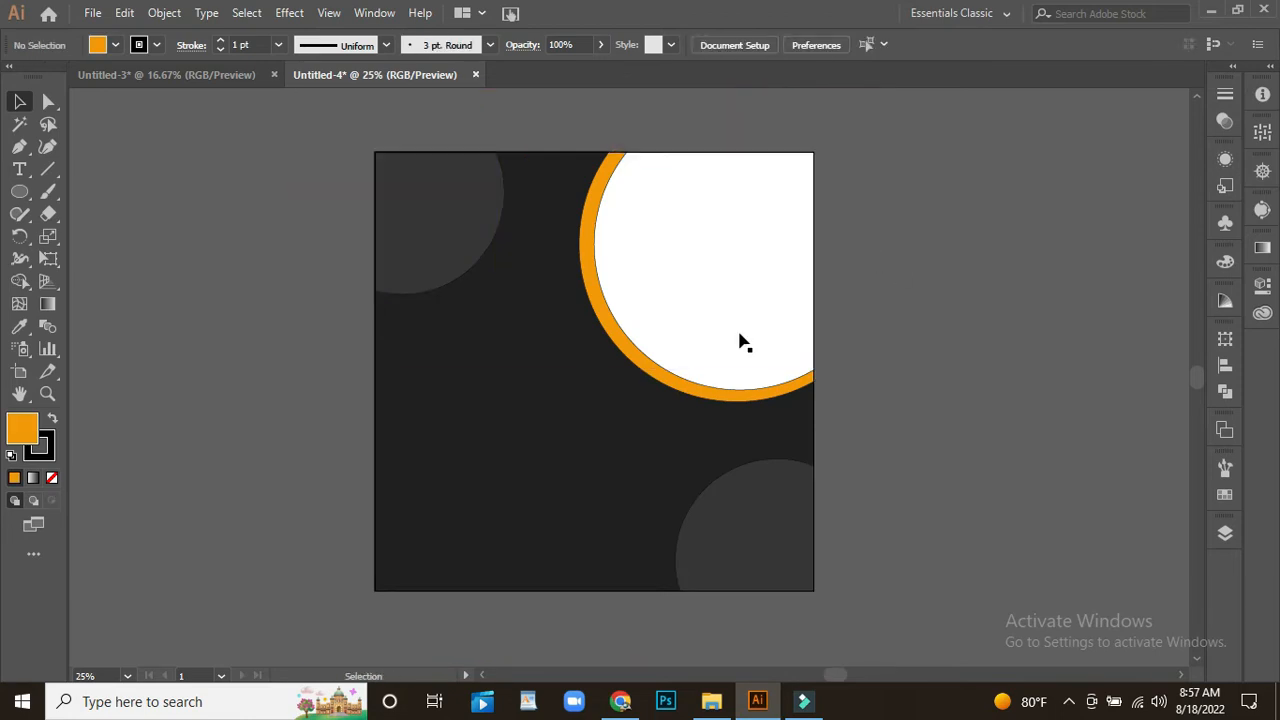
Step: Open the stock photo of the woman working at a laptop and transfer it to the Untitled-4 document
left_click(93, 13)
left_click(118, 79)
left_click_drag(641, 157, 645, 265)
left_click(336, 318)
left_click(507, 439)
left_click_drag(361, 199, 575, 341)
left_click_drag(632, 400, 220, 290)
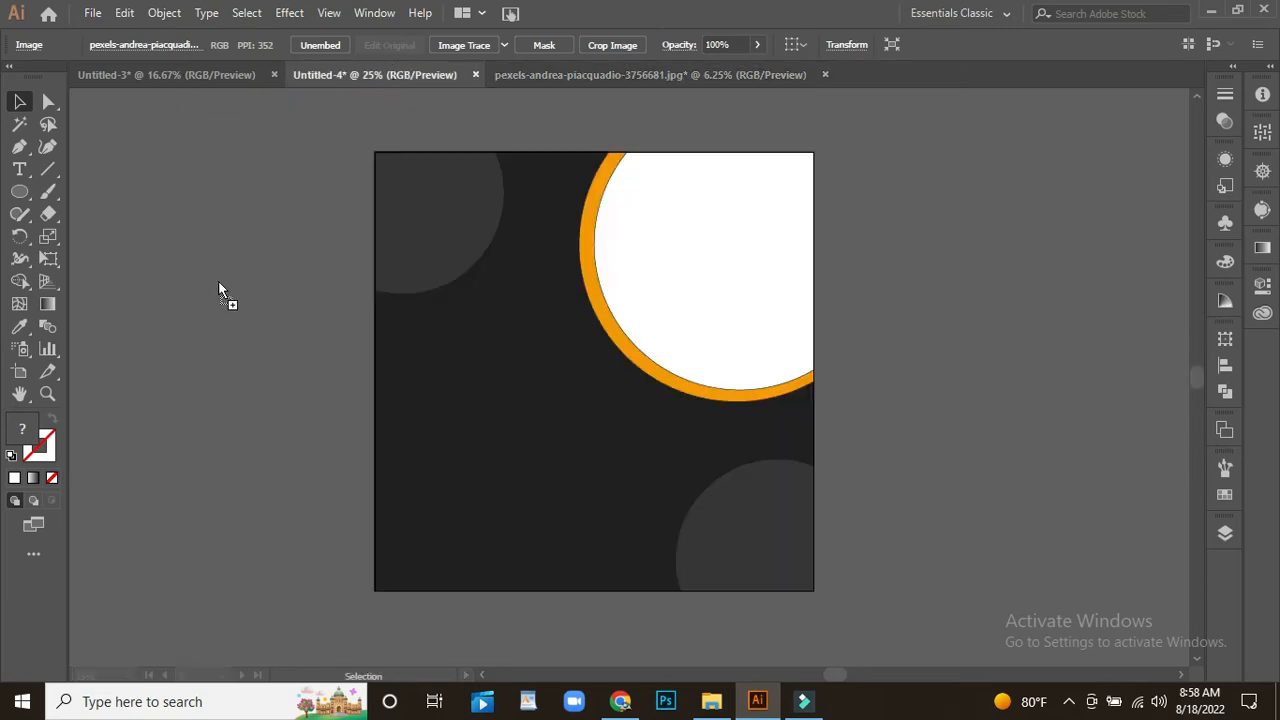
Step: Scale the photo down to about 864 px wide and place it partly off the square's right edge, clear of the white circle's left part
left_click_drag(100, 540, 787, 333)
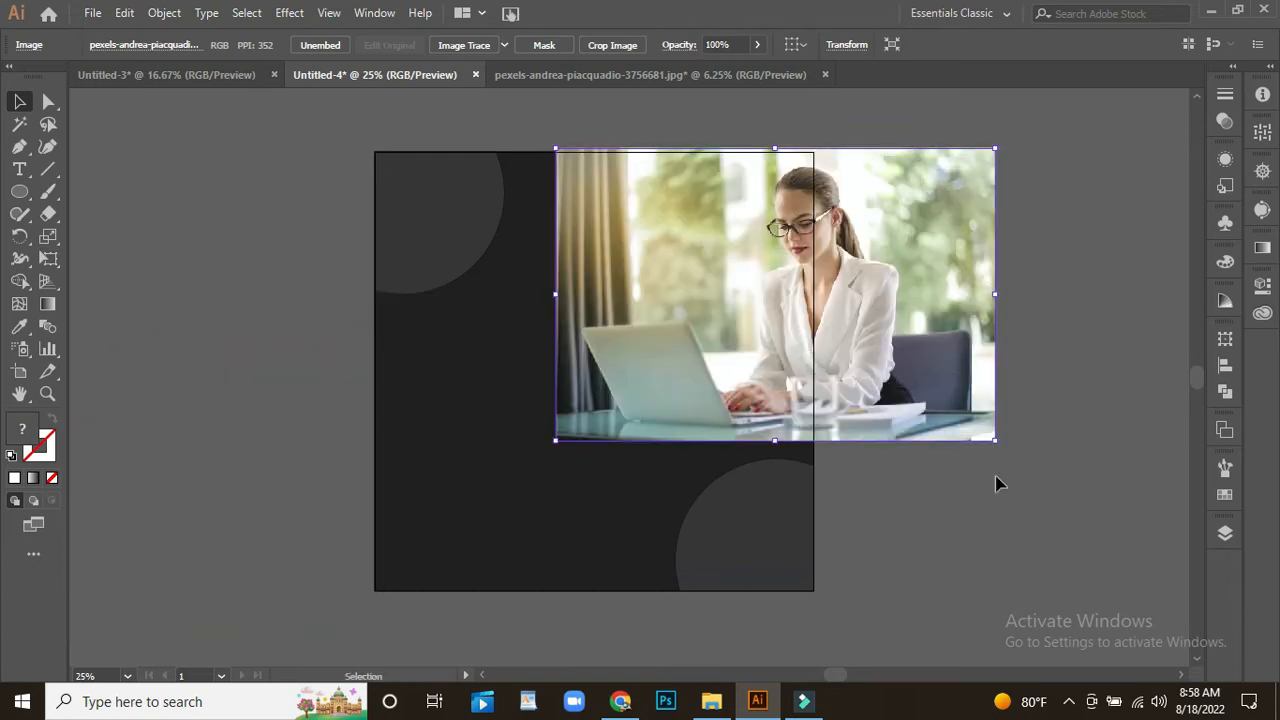
left_click_drag(994, 440, 950, 411)
left_click_drag(740, 338, 864, 383)
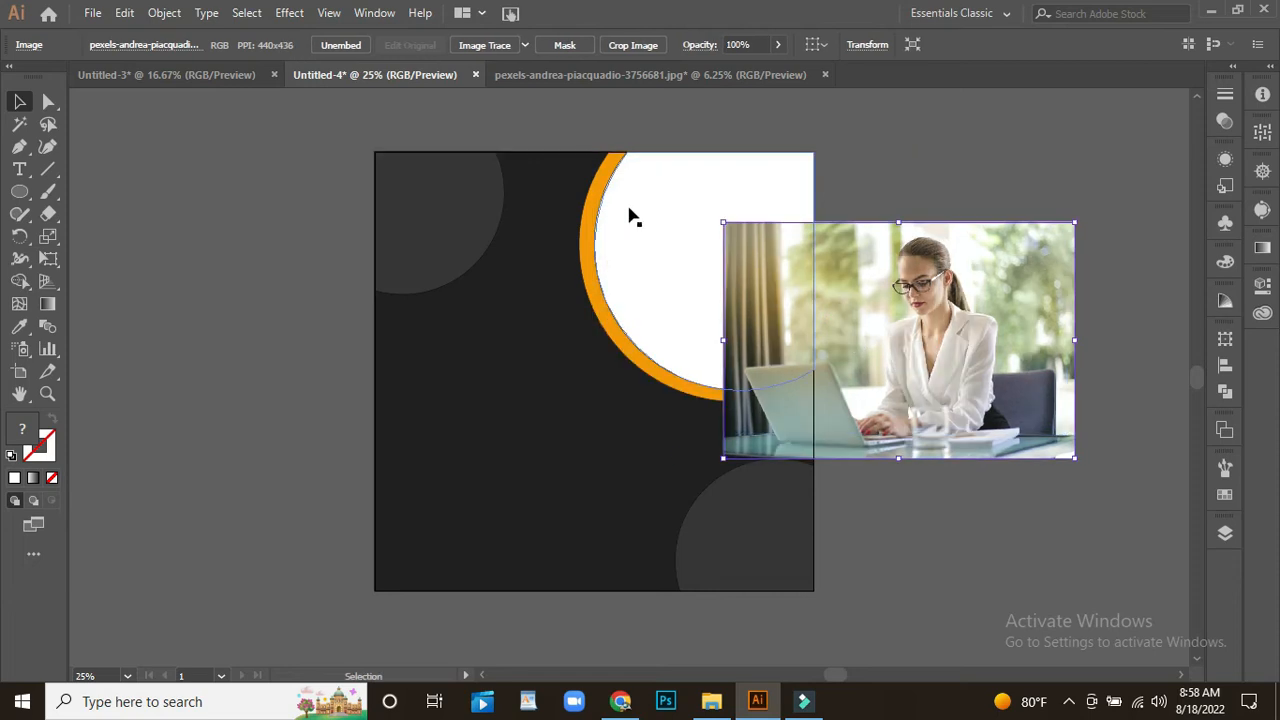
Step: Bring the white circle shape to the front and move the photo beneath it
right_click(634, 215)
mouse_move(710, 509)
left_click(905, 508)
left_click_drag(984, 430, 849, 359)
Step: Lower the white circle shape's opacity and nudge the photo left to frame the woman inside it
left_click(711, 277)
left_click(598, 45)
left_click_drag(601, 67, 541, 68)
left_click(908, 356)
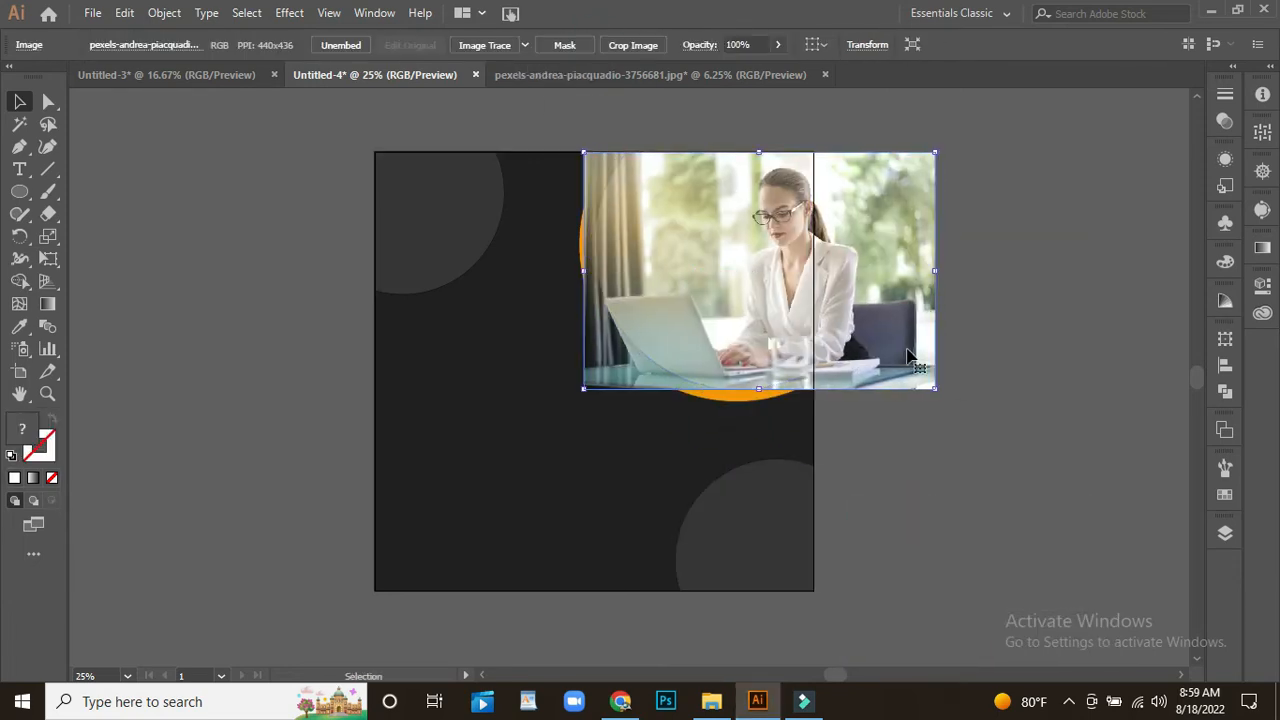
key("shift+Left")
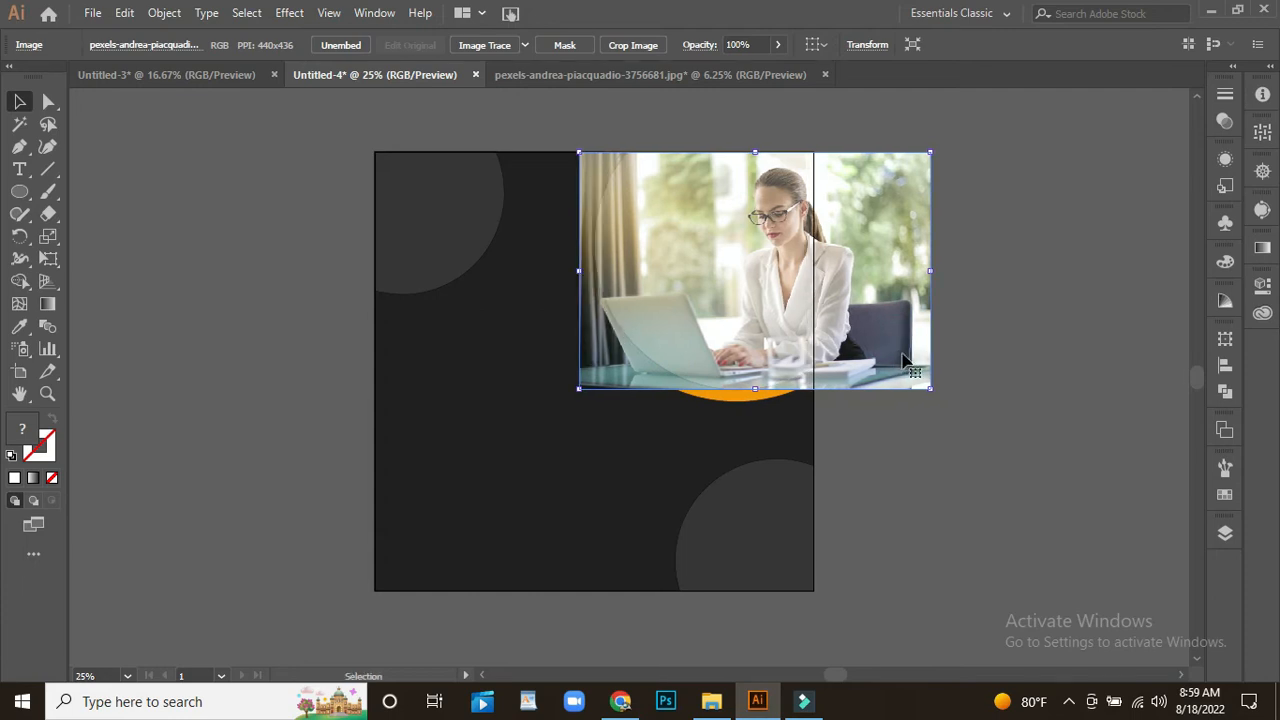
key("shift+Left")
key("shift+Left")
key("shift+Left")
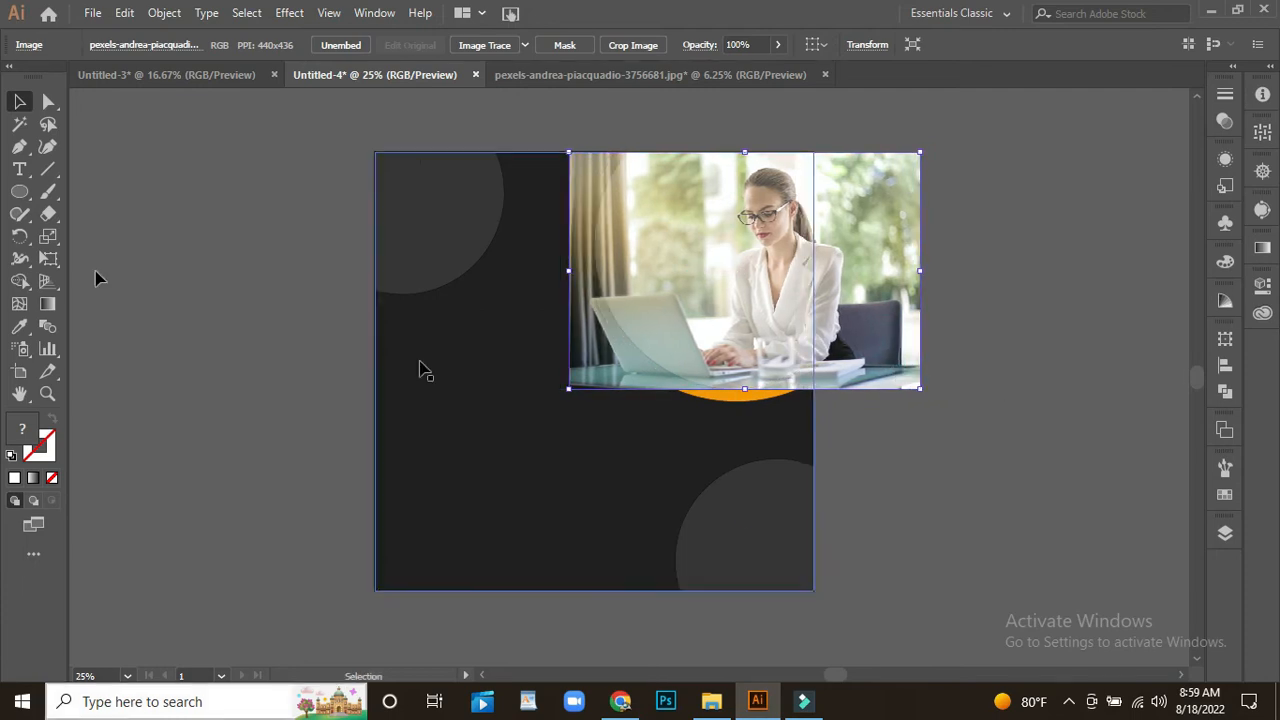
Step: Set the white circle shape's opacity back to 100%
left_click(600, 130)
left_click(667, 371)
left_click(603, 45)
left_click(601, 68)
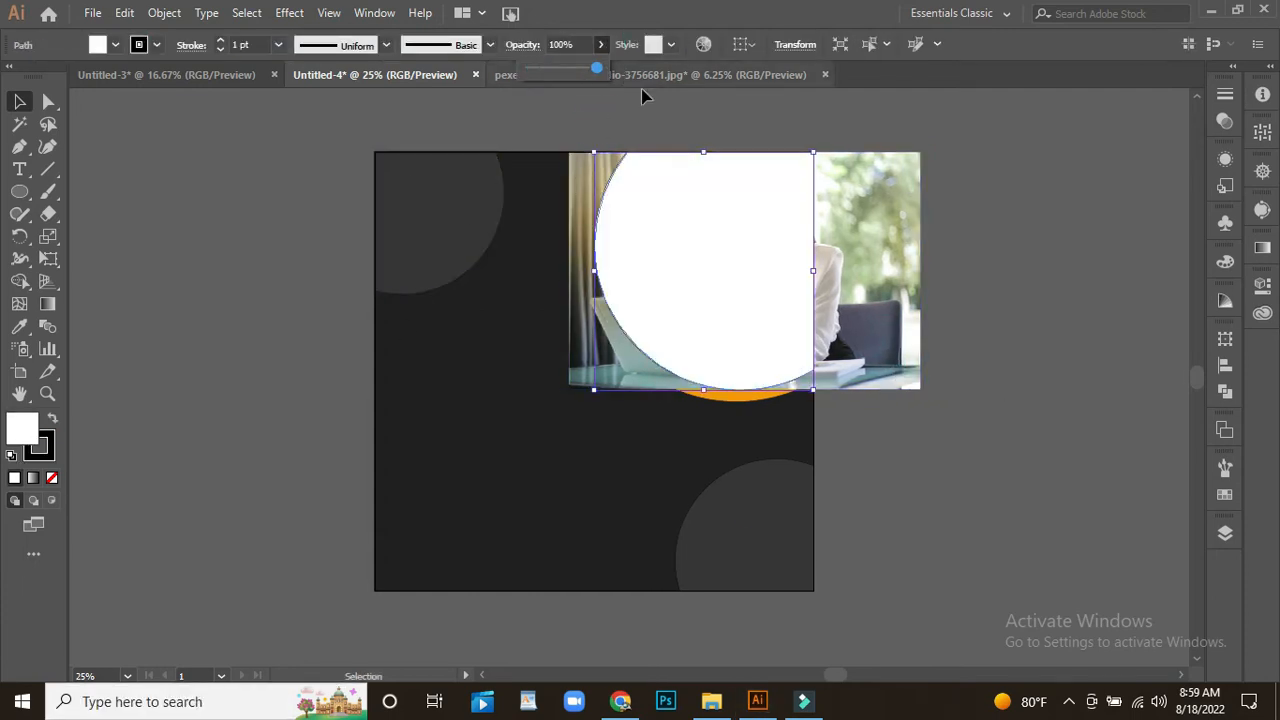
Step: Clip the photo to the white circle shape with a clipping mask and collapse the Properties panel
left_click(857, 327, "shift")
left_click(1262, 286)
scroll(1191, 469, "down", 3)
left_click_drag(1189, 232, 1157, 141)
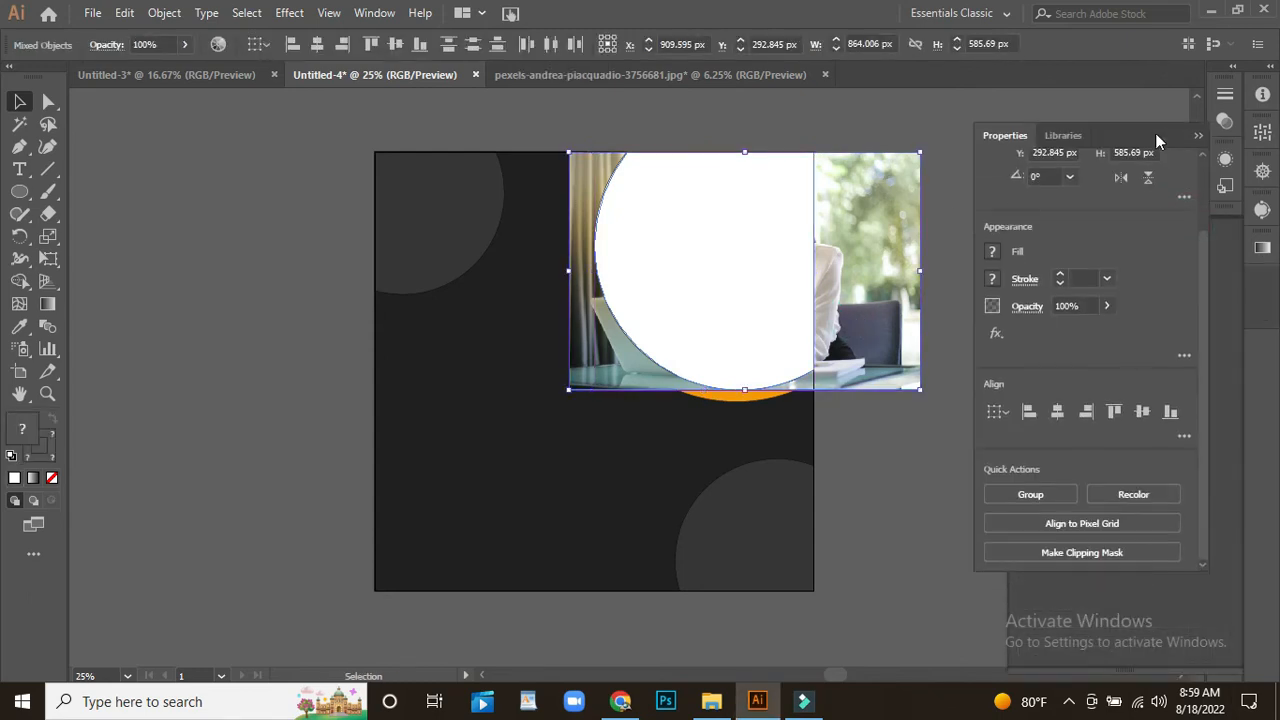
left_click(1079, 553)
left_click(927, 396)
left_click(1181, 118)
left_click_drag(992, 131, 1154, 287)
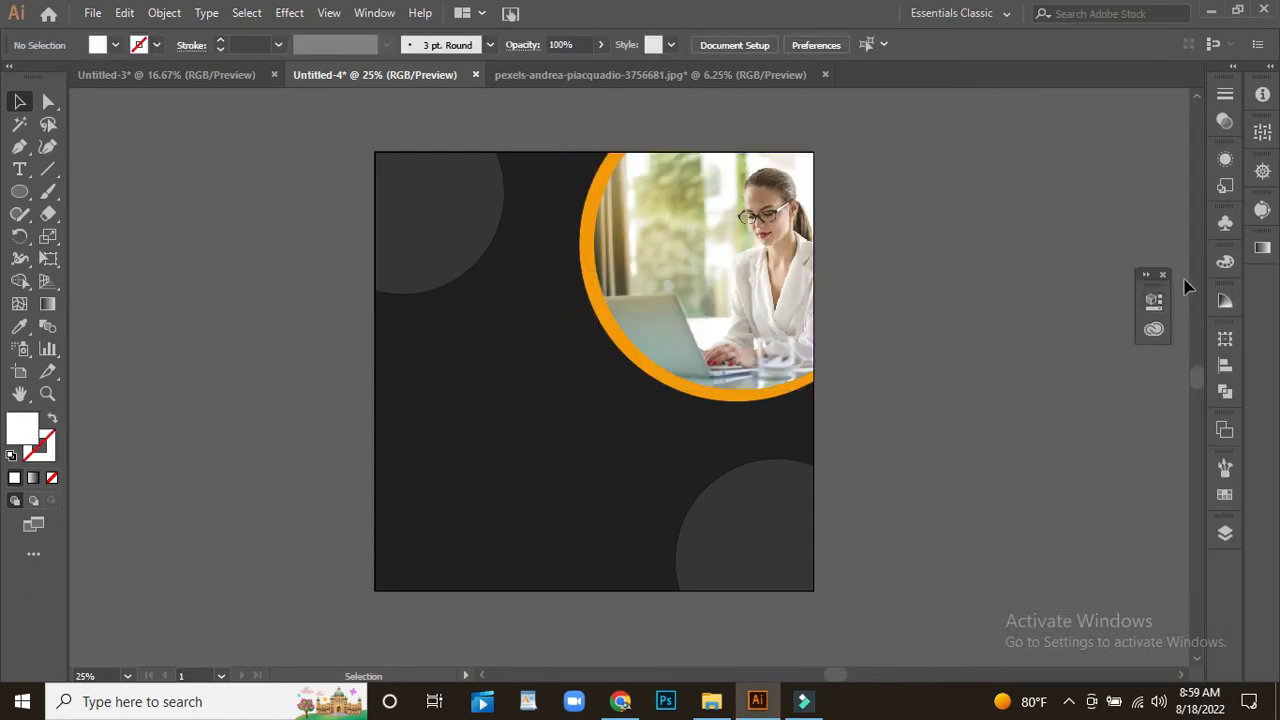
Step: Add a Multiply drop shadow to the clipped photo with 77% opacity, 7 px X and Y offsets and 5 px blur
left_click_drag(303, 457, 405, 440)
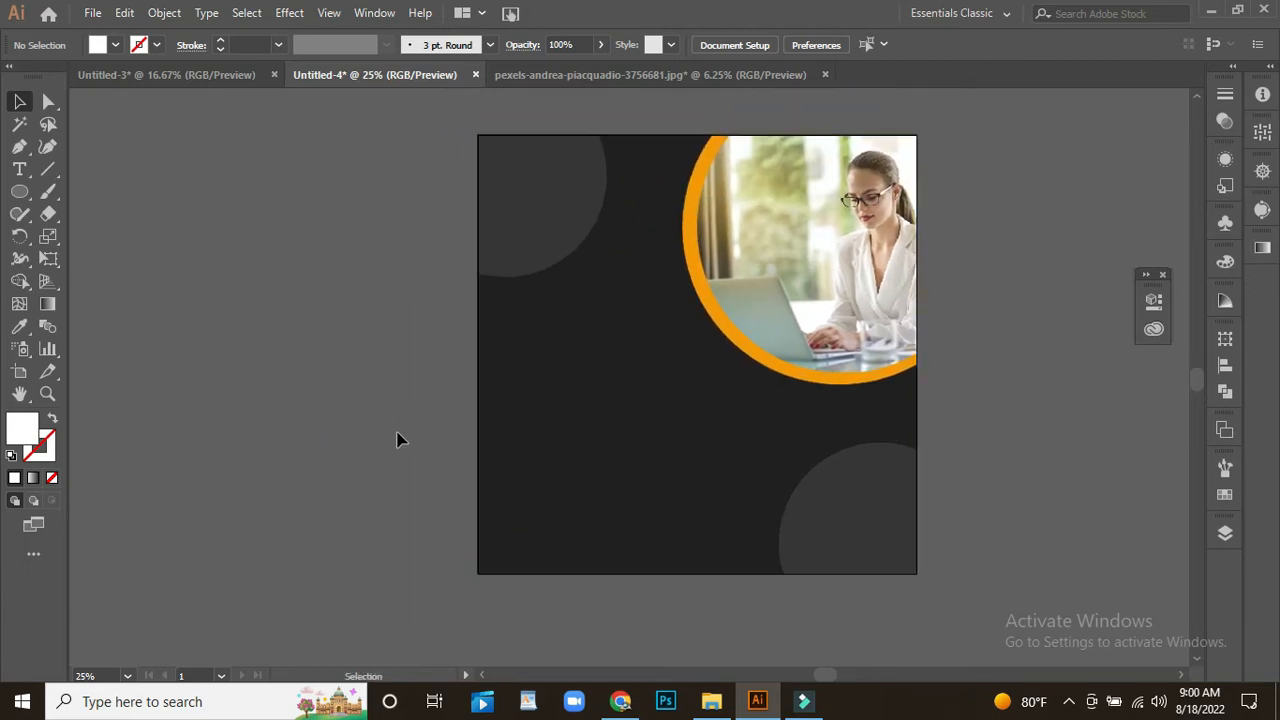
left_click(724, 275)
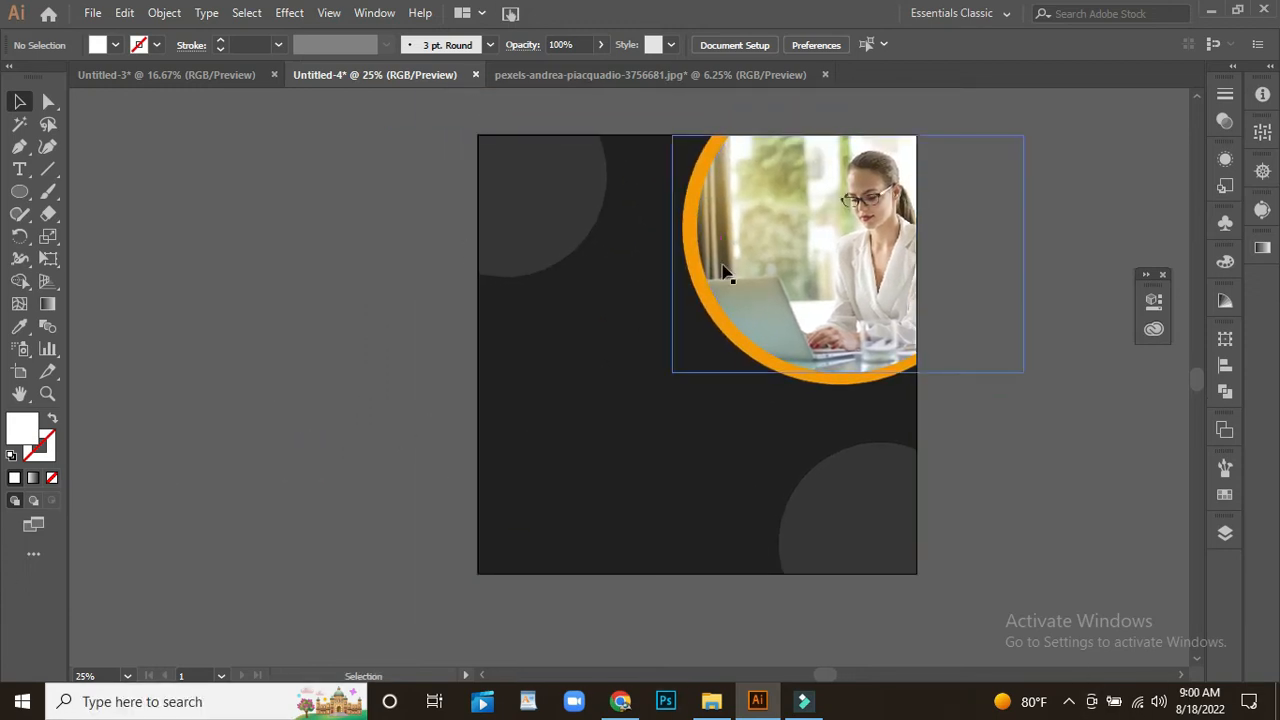
left_click(288, 13)
mouse_move(318, 224)
left_click(507, 231)
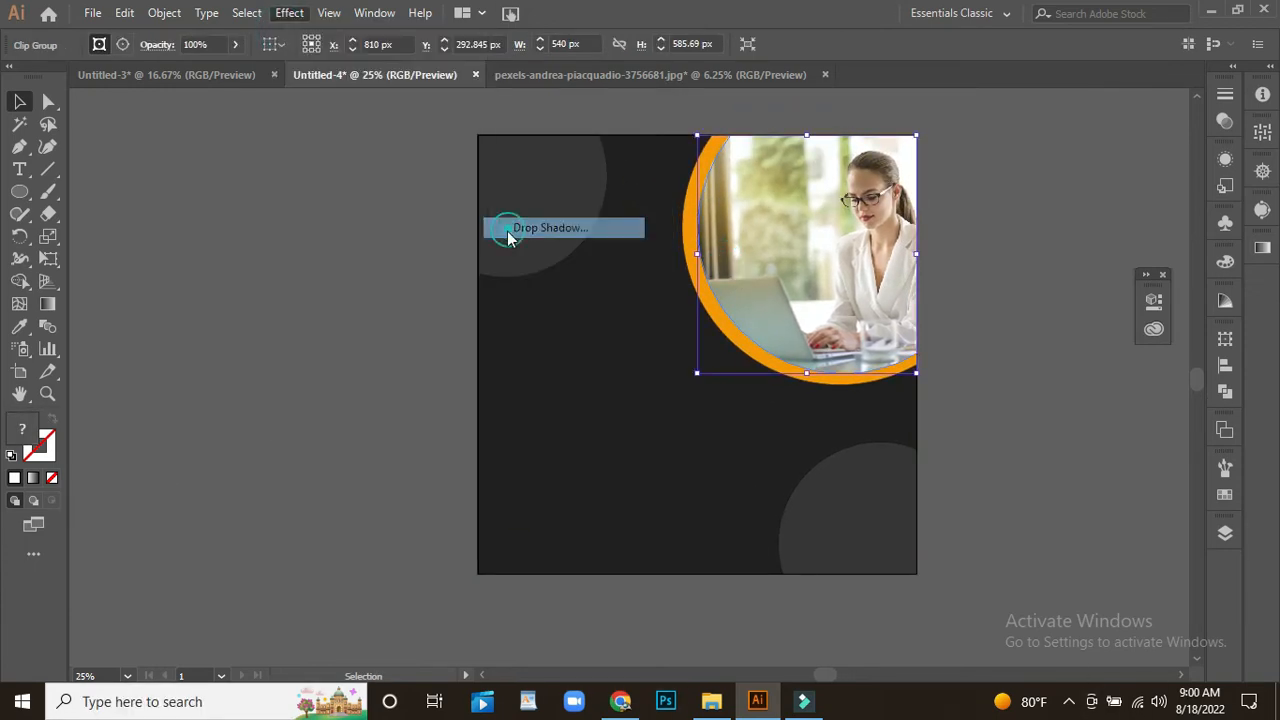
left_click(962, 374)
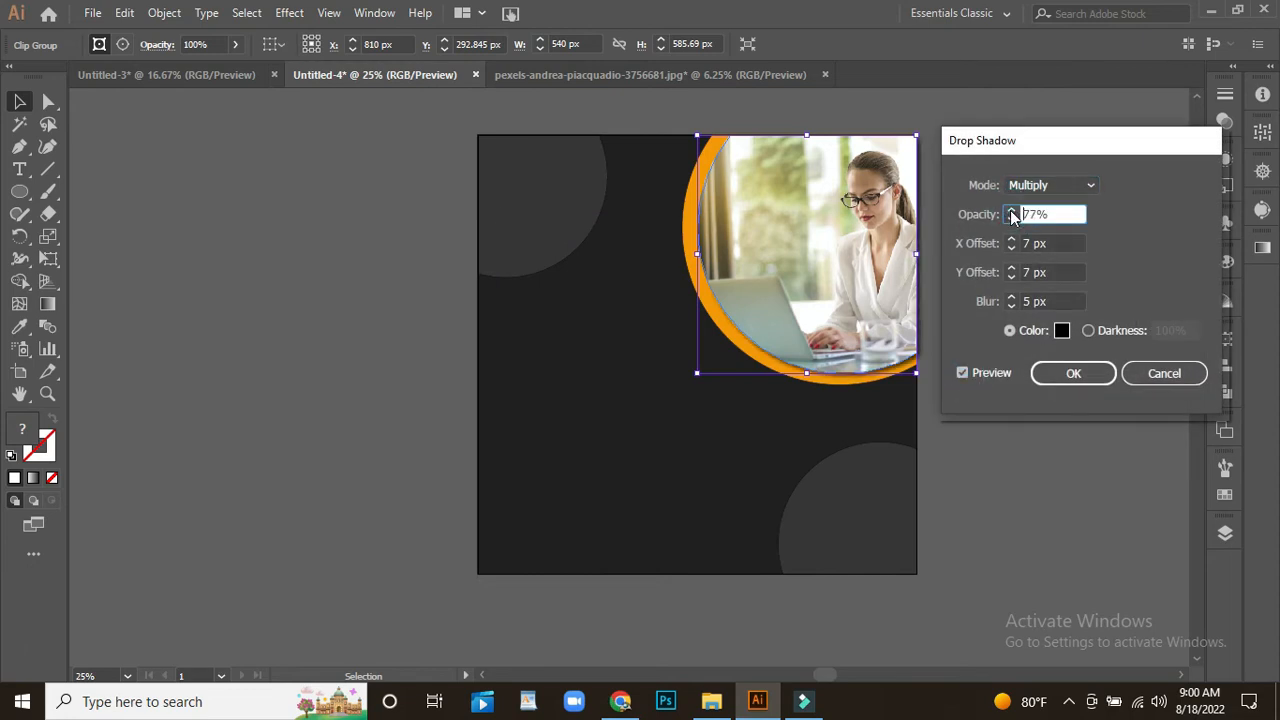
left_click(1073, 373)
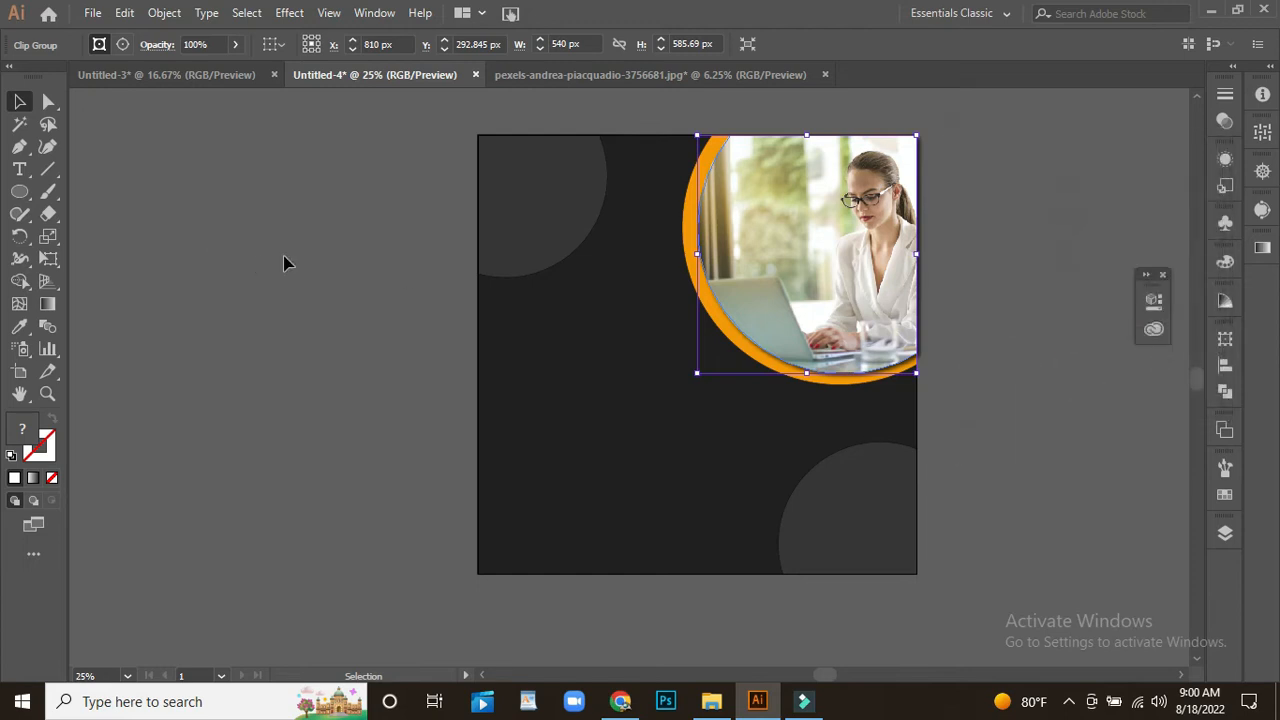
left_click(308, 262)
Step: Transfer the logo, tagline, headline, contact and paragraph elements from Untitled-3 to the empty area beside the Untitled-4 artboard
left_click_drag(345, 373, 390, 385)
left_click(158, 75)
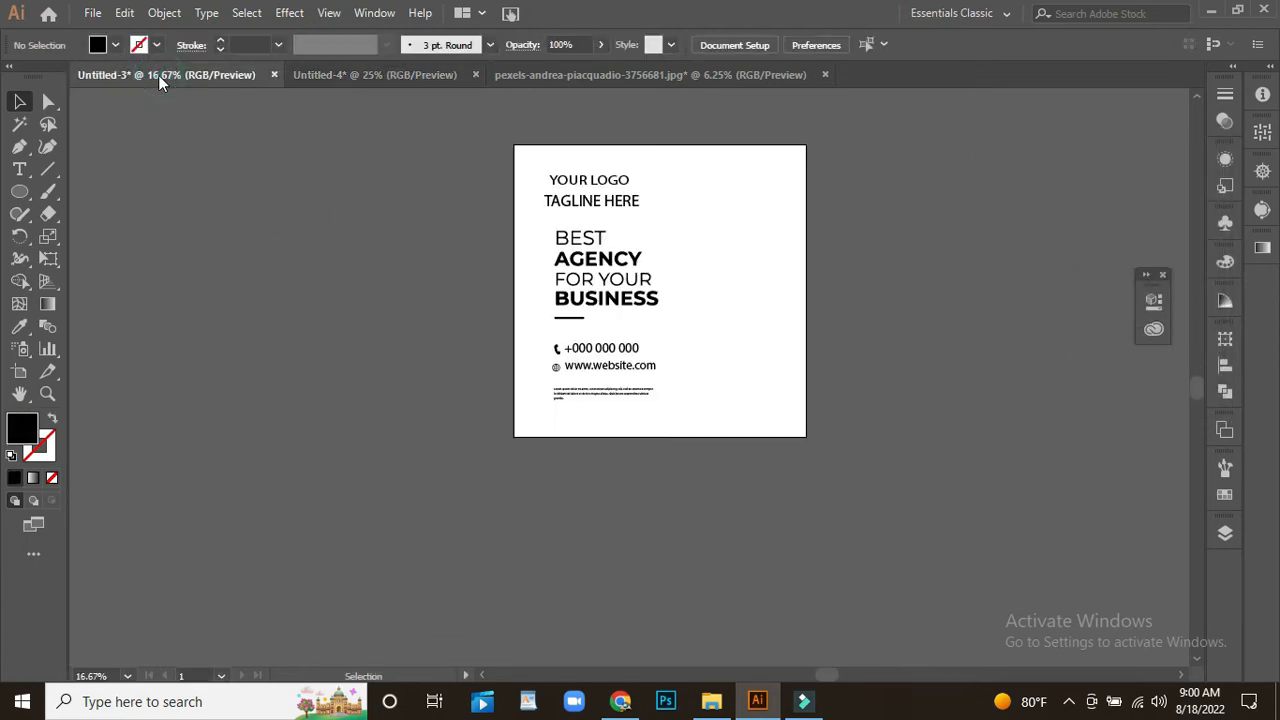
left_click_drag(698, 419, 165, 283)
left_click_drag(338, 415, 474, 391)
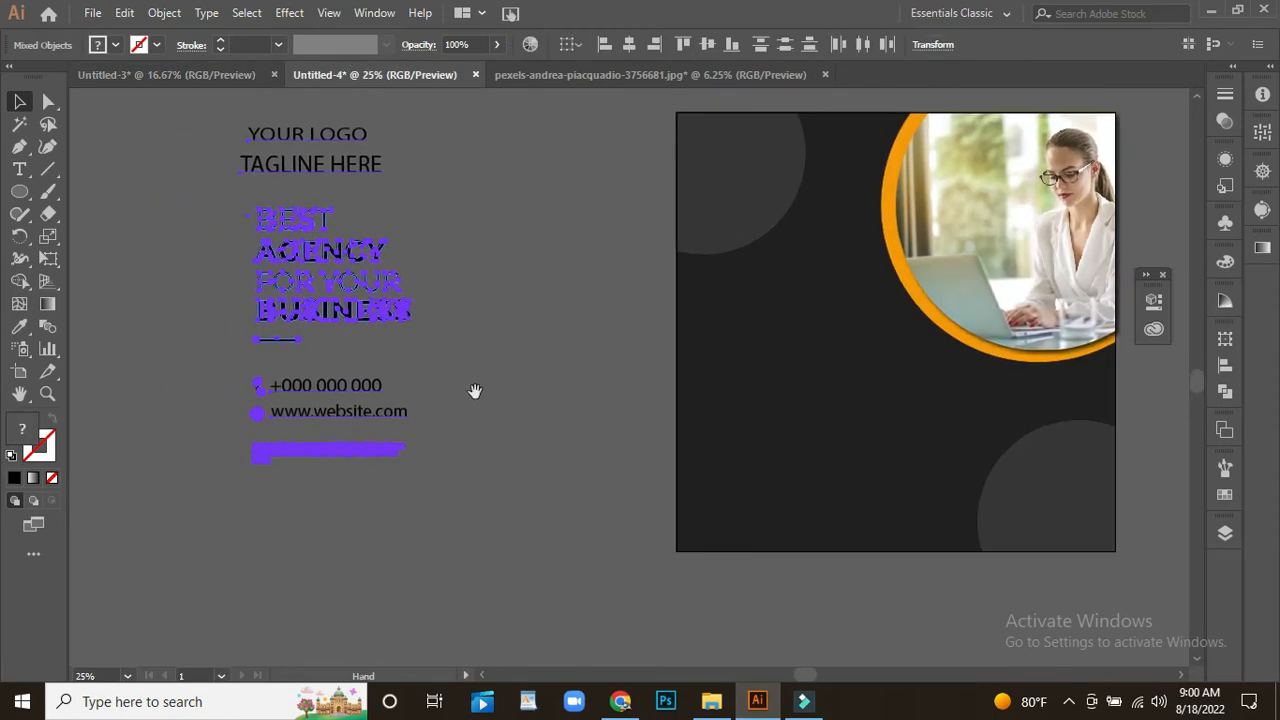
left_click(474, 289)
Step: Move the YOUR LOGO text onto the upper-left grey circle and set its font size to 36 pt
left_click_drag(455, 194, 459, 288)
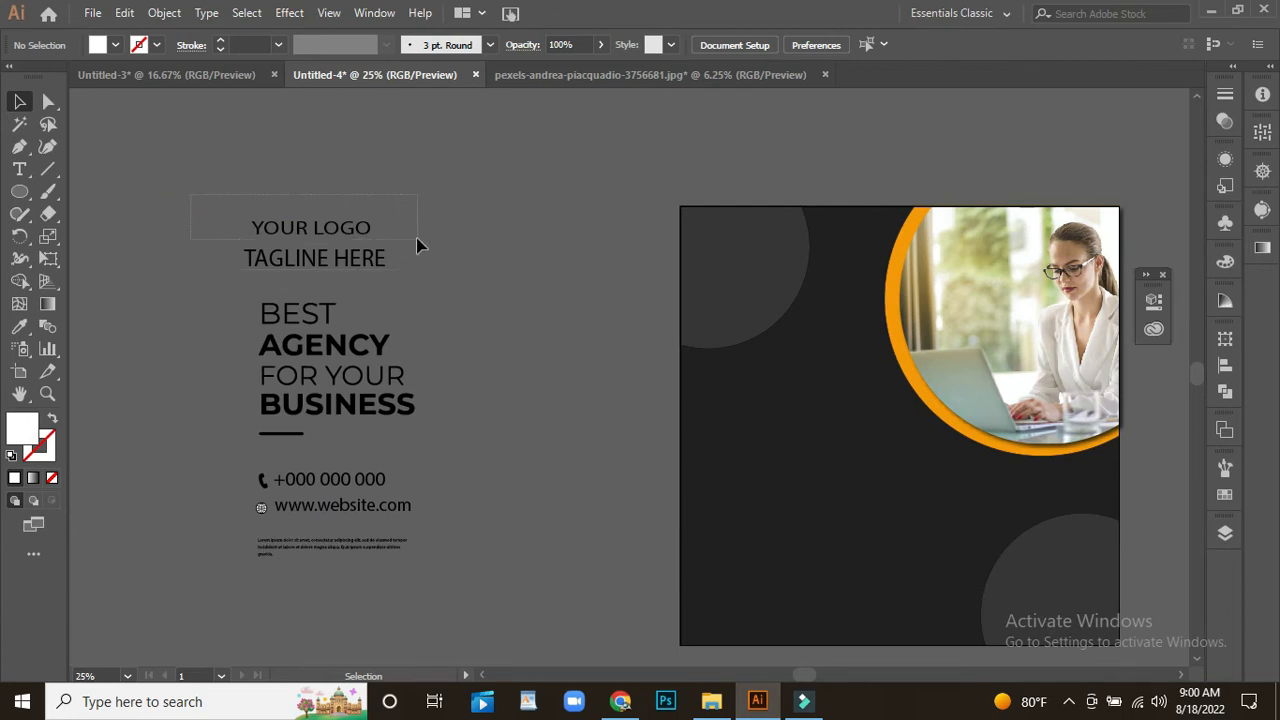
left_click(290, 232)
left_click_drag(290, 232, 716, 245)
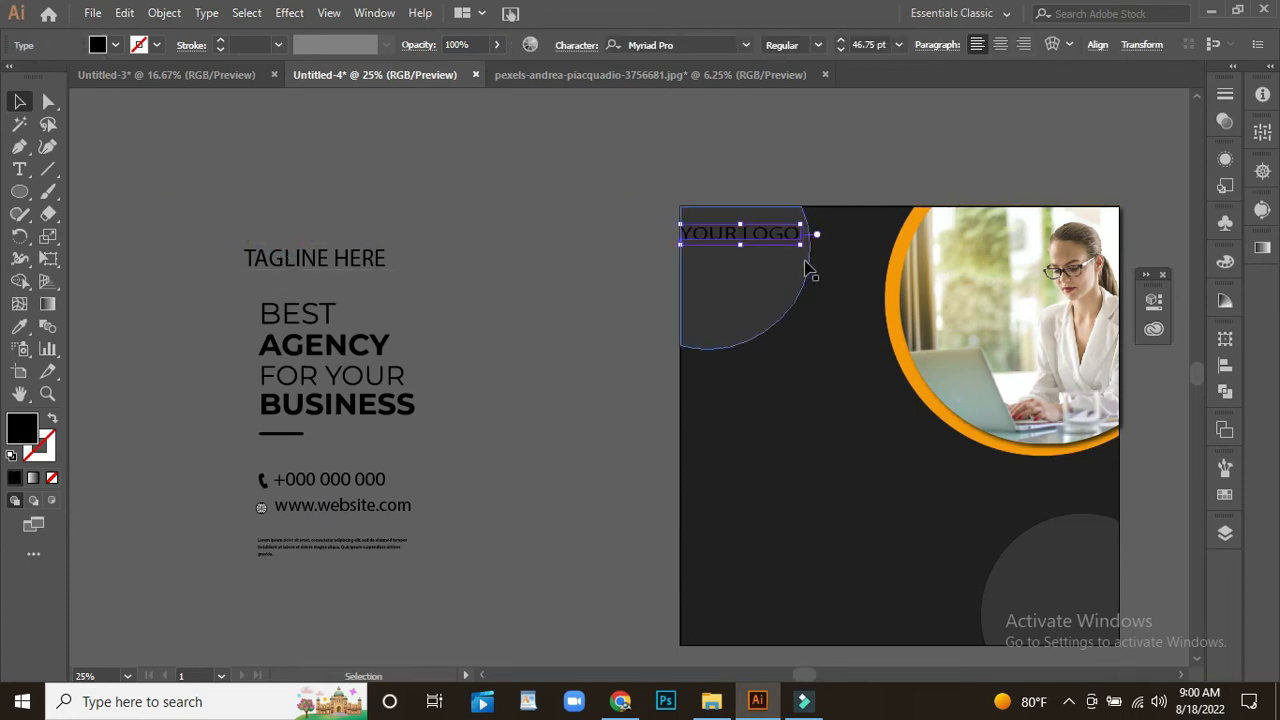
left_click(841, 49)
left_click_drag(705, 237, 738, 241)
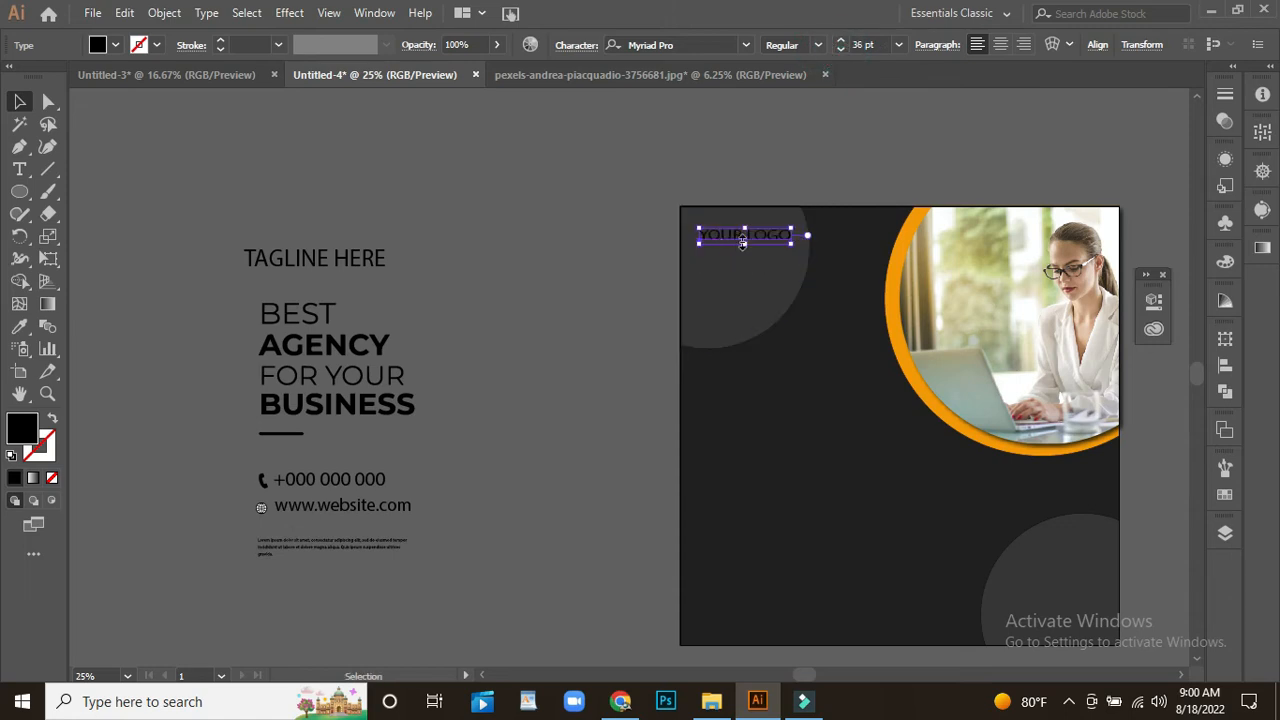
left_click(543, 297)
Step: Shrink the TAGLINE HERE text to about 27 pt and place it directly beneath YOUR LOGO
left_click(277, 265)
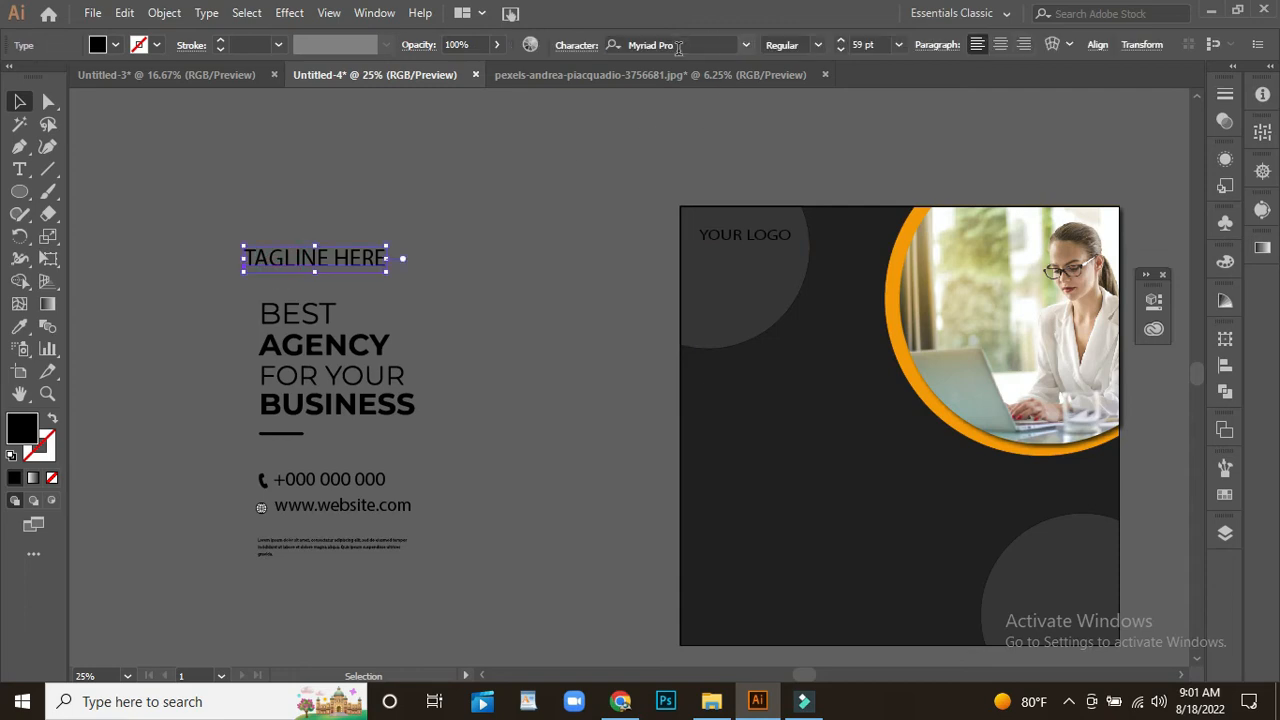
left_click(593, 219)
left_click_drag(277, 258, 729, 260)
left_click(739, 302)
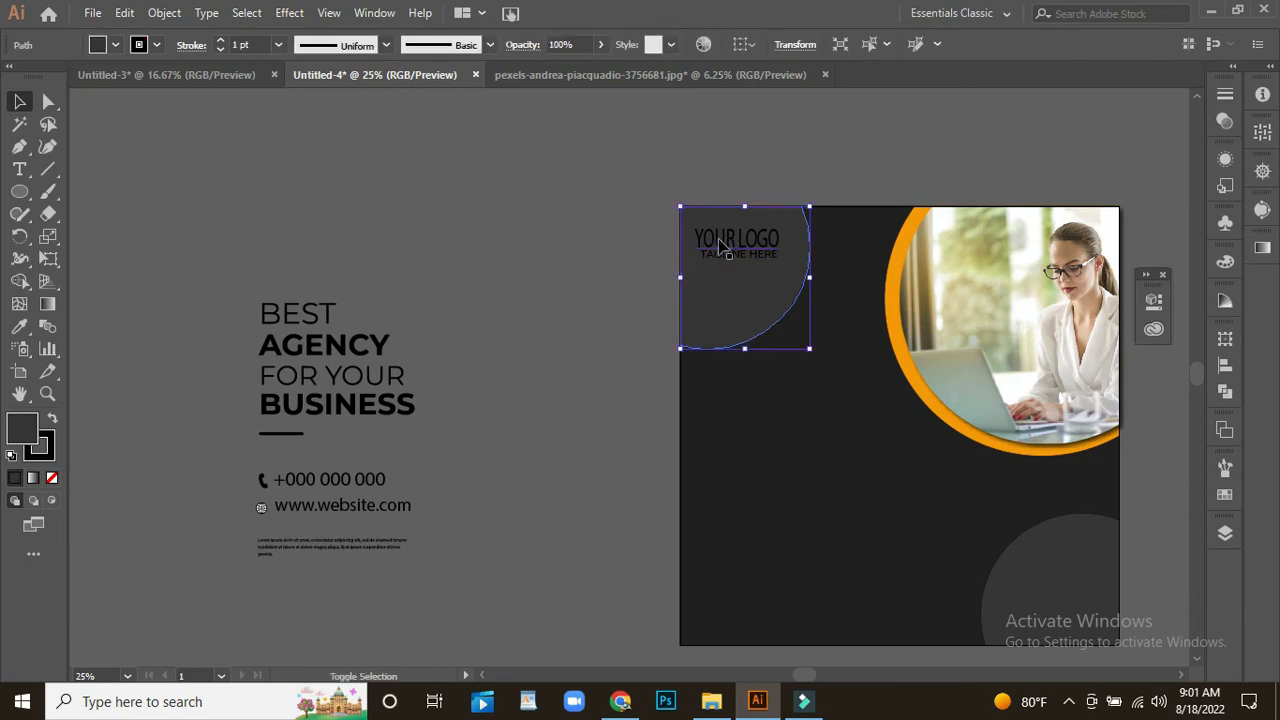
left_click(594, 271)
Step: Move YOUR LOGO and TAGLINE HERE slightly lower on the grey circle and fill both texts with white
left_click(737, 246)
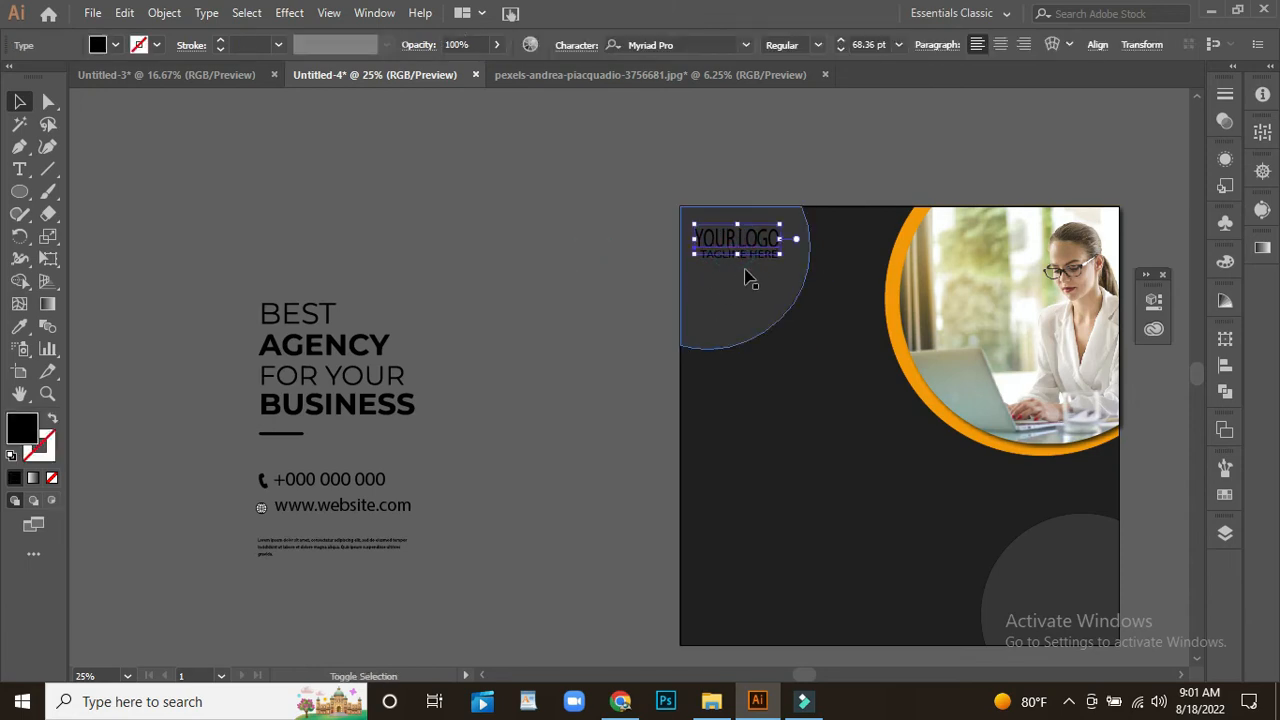
left_click_drag(766, 260, 770, 278)
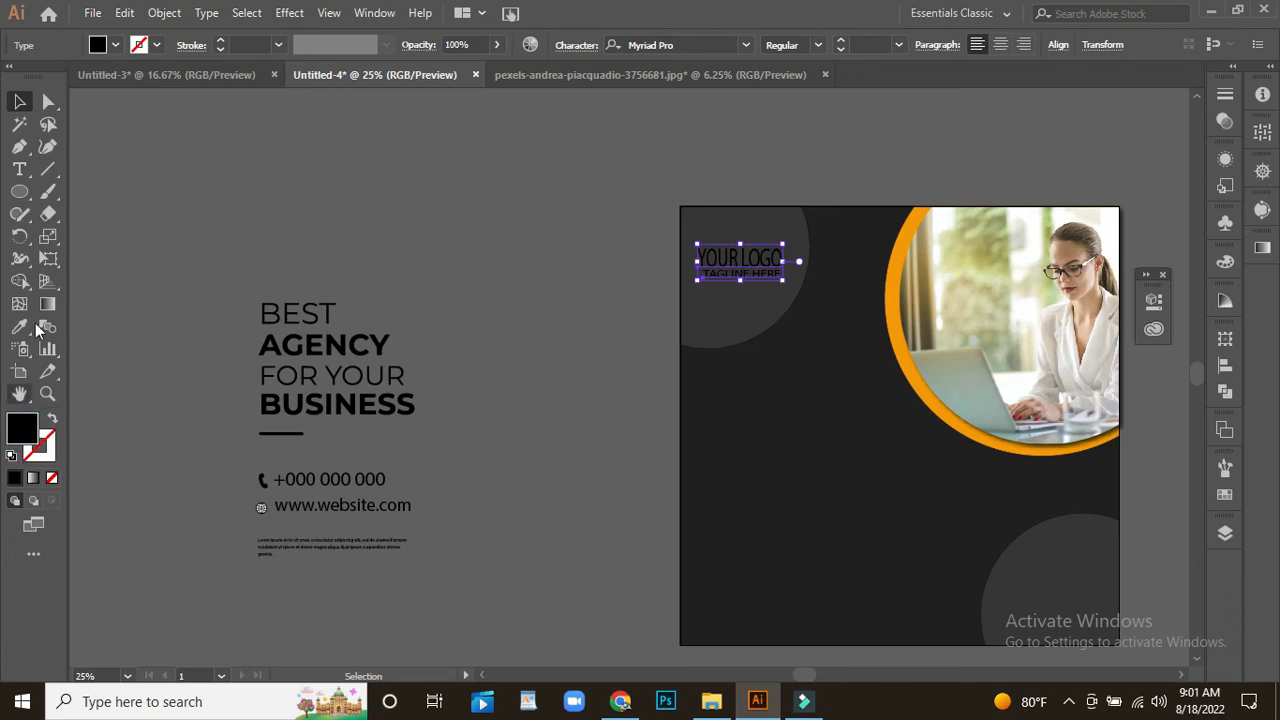
left_click(115, 45)
left_click(38, 94)
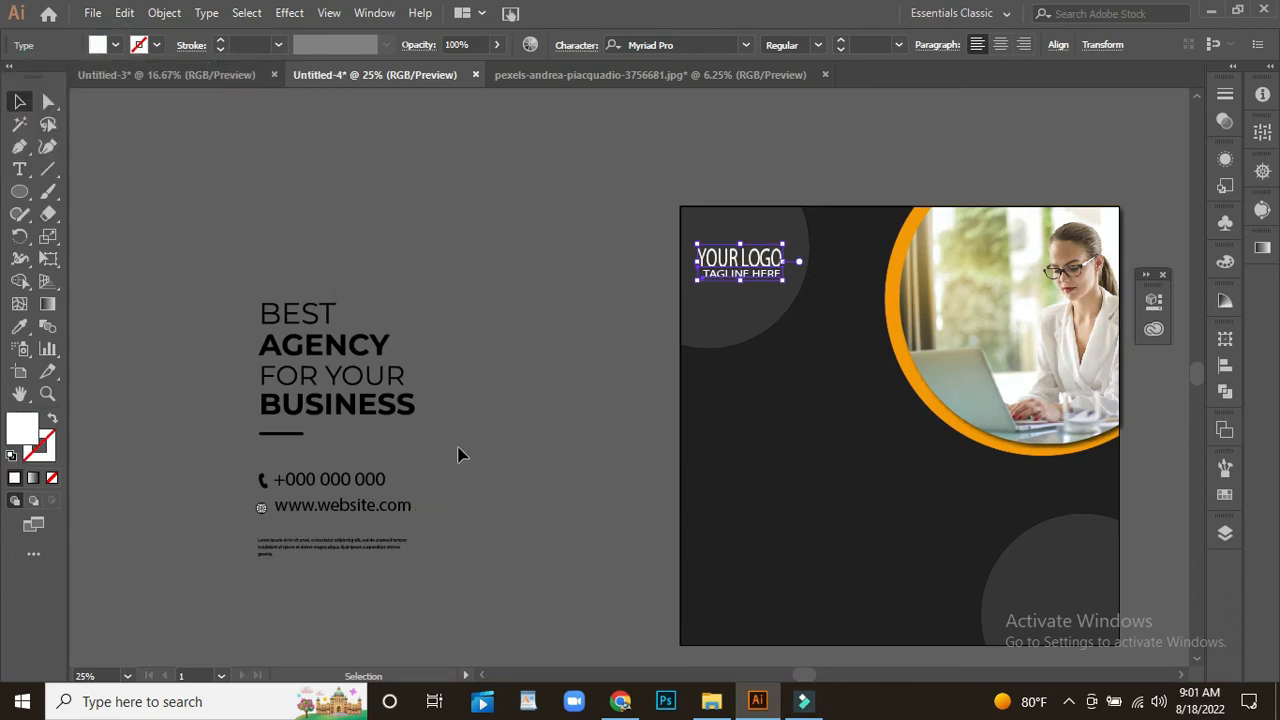
left_click(512, 478)
Step: Move the BEST AGENCY FOR YOUR BUSINESS headline onto the artboard below the logo circle, bring it to the front and enlarge it slightly
left_click(737, 273)
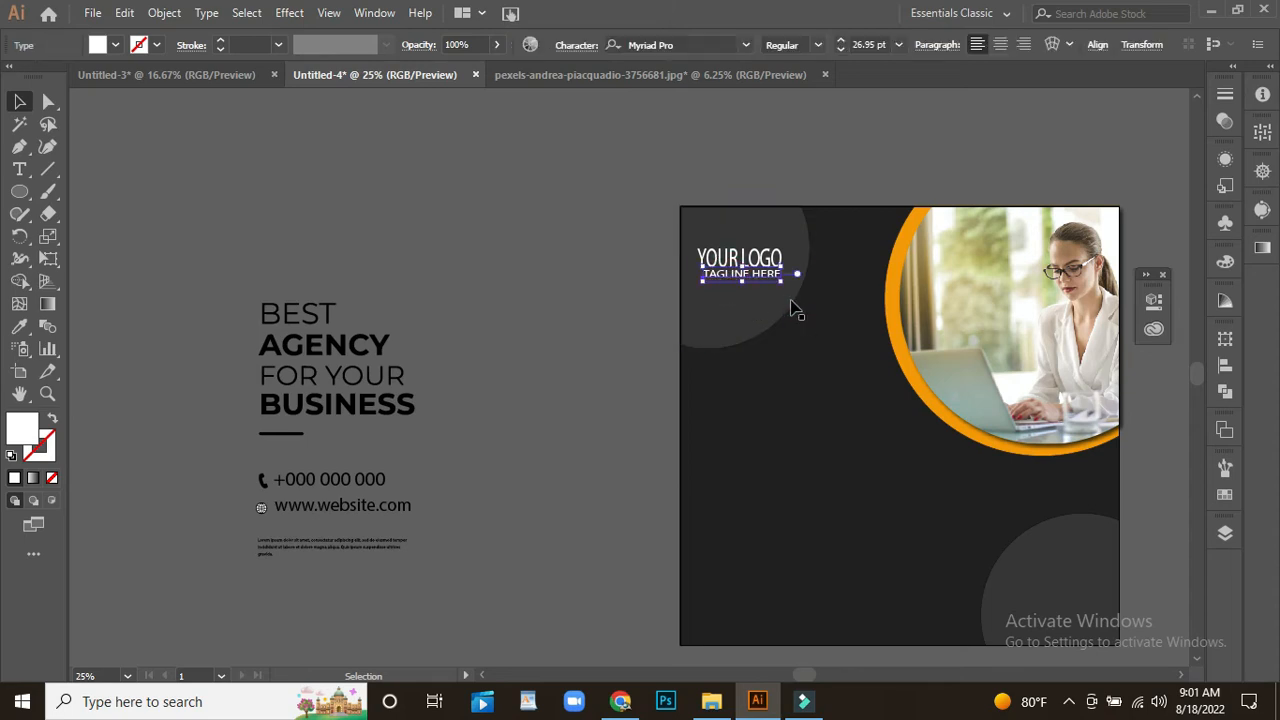
left_click(573, 263)
scroll(551, 357, "down", 2)
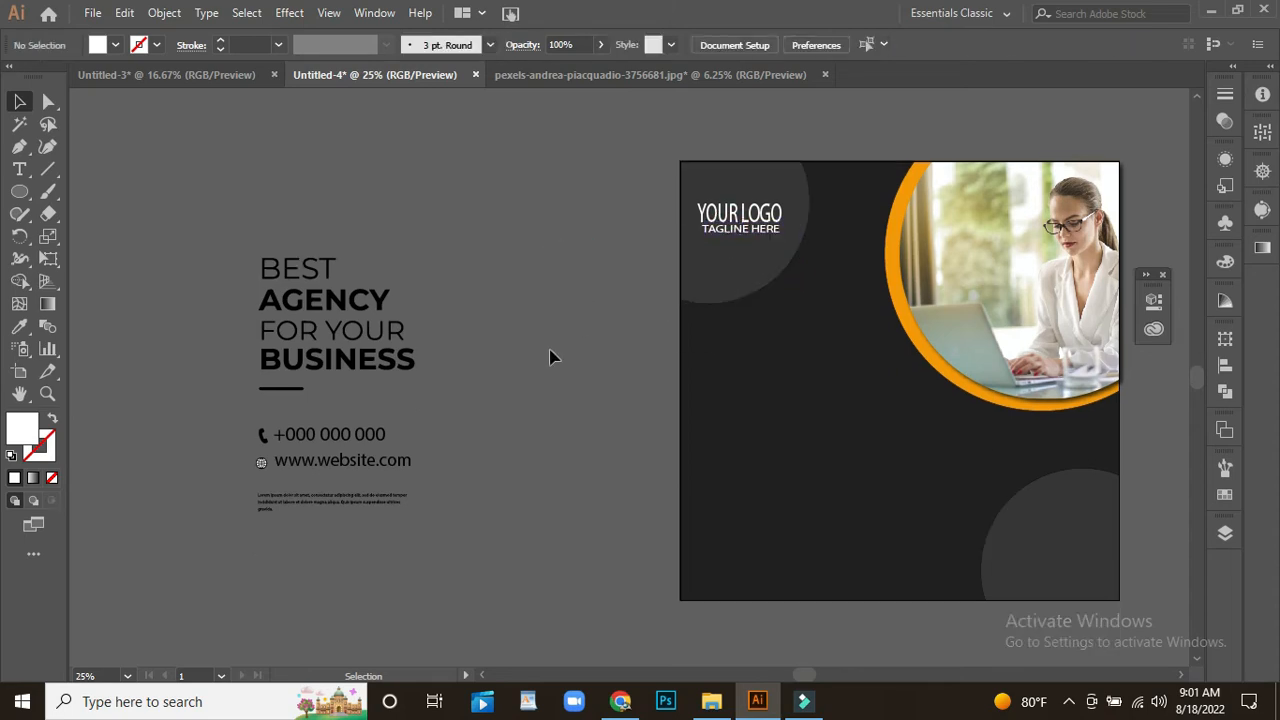
left_click_drag(286, 257, 747, 318)
right_click(747, 318)
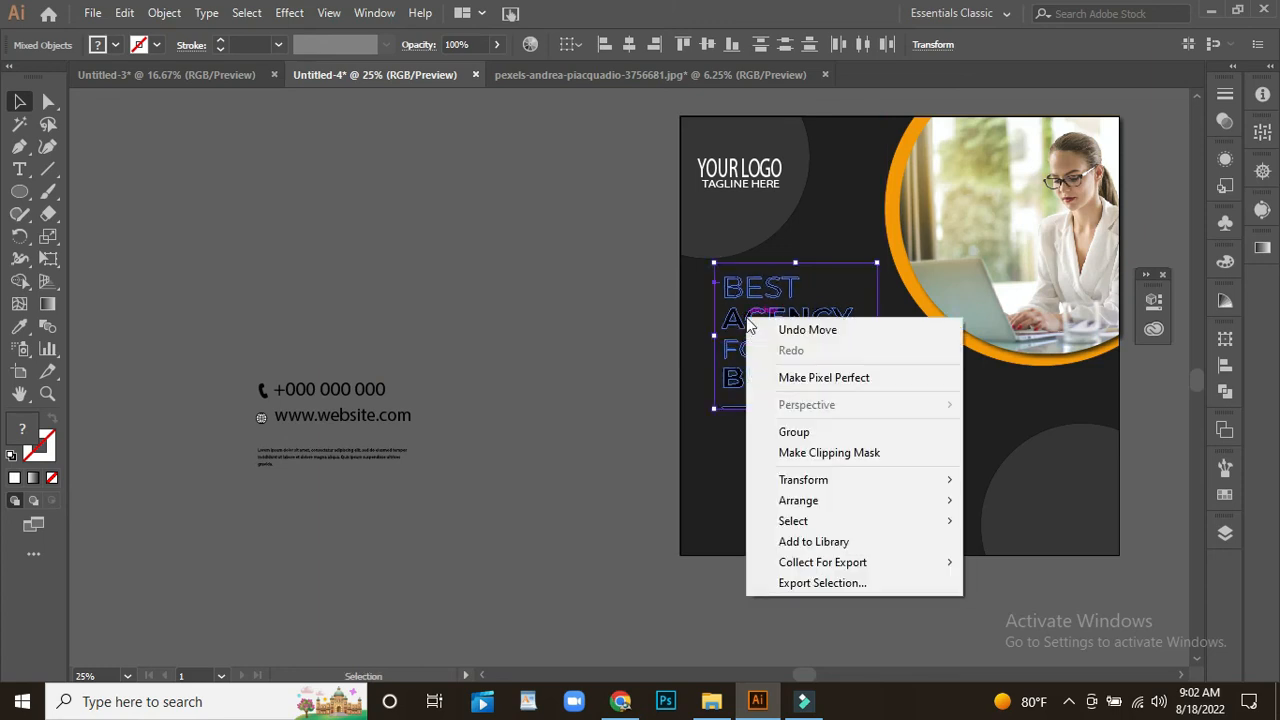
mouse_move(790, 500)
left_click(1006, 500)
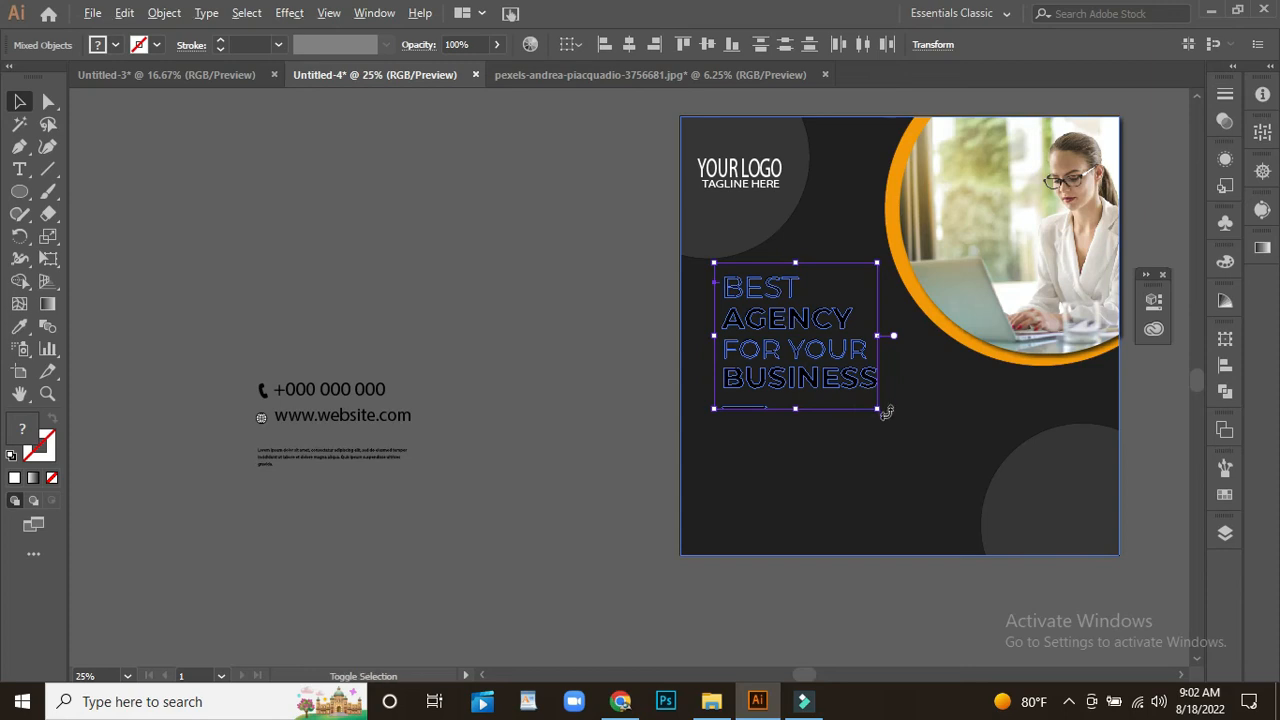
left_click_drag(876, 410, 887, 424)
left_click(543, 251)
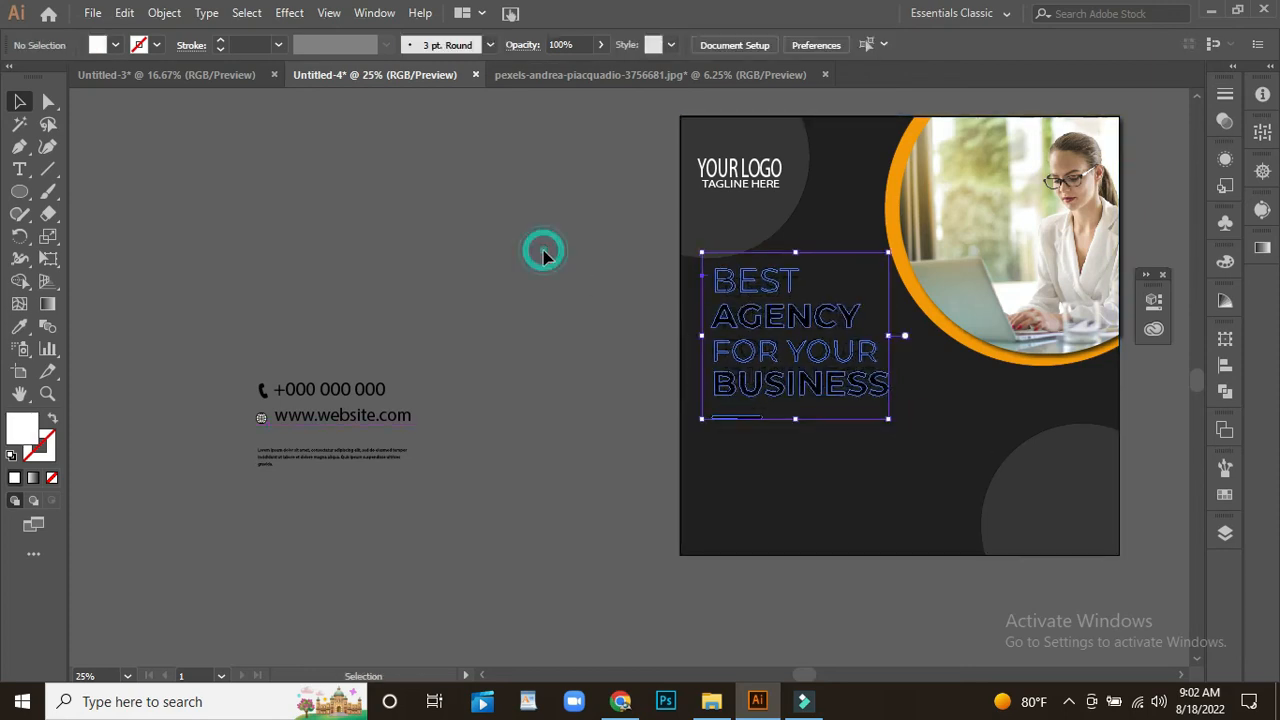
Step: Place the phone icon and phone number text in the lower-left corner of the artboard
scroll(549, 263, "down", 1)
scroll(549, 263, "down", 1)
left_click_drag(300, 321, 737, 467)
left_click(520, 376)
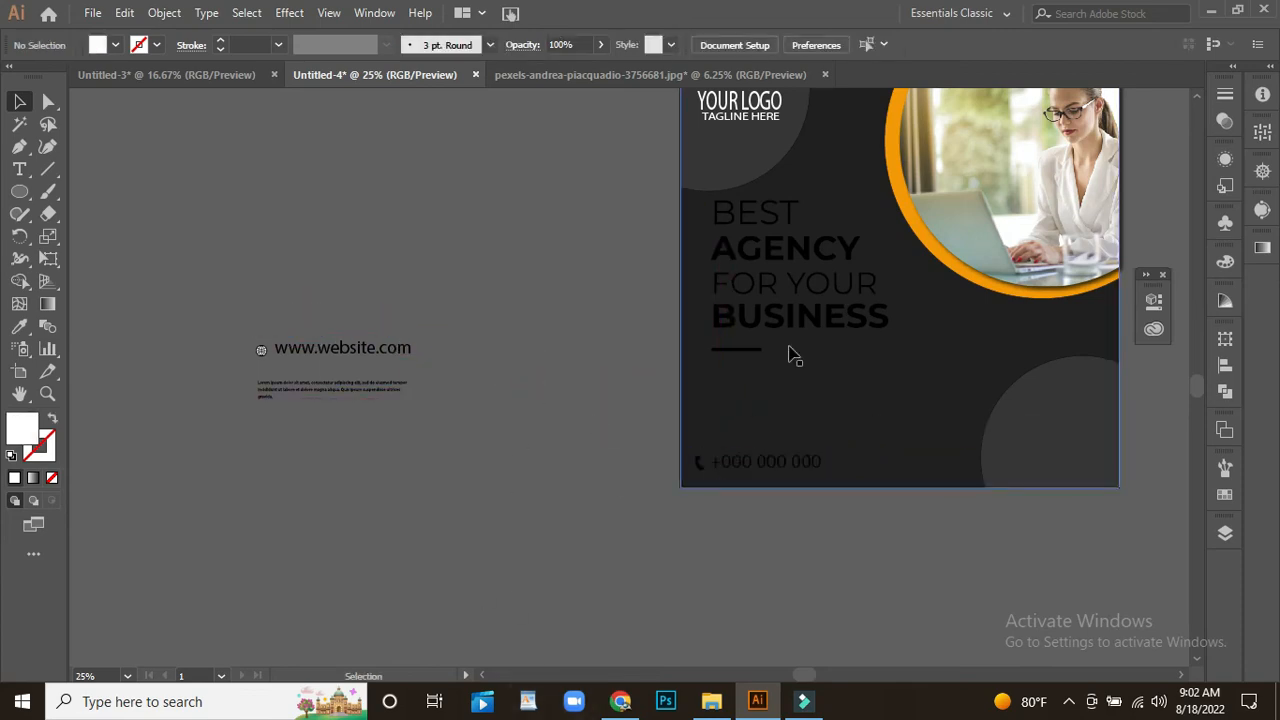
Step: Place the lorem ipsum paragraph beneath the headline's short line, enlarge it slightly and align it with the headline's left edge
left_click(311, 391)
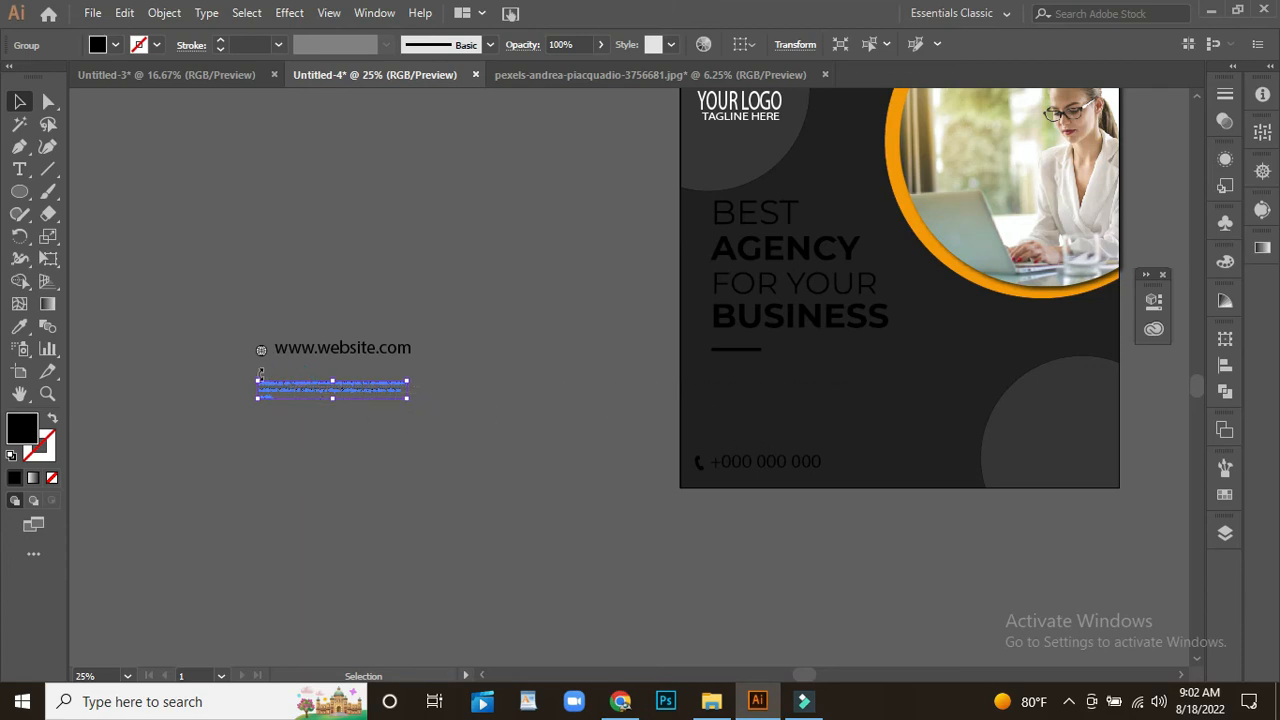
left_click_drag(300, 385, 760, 383)
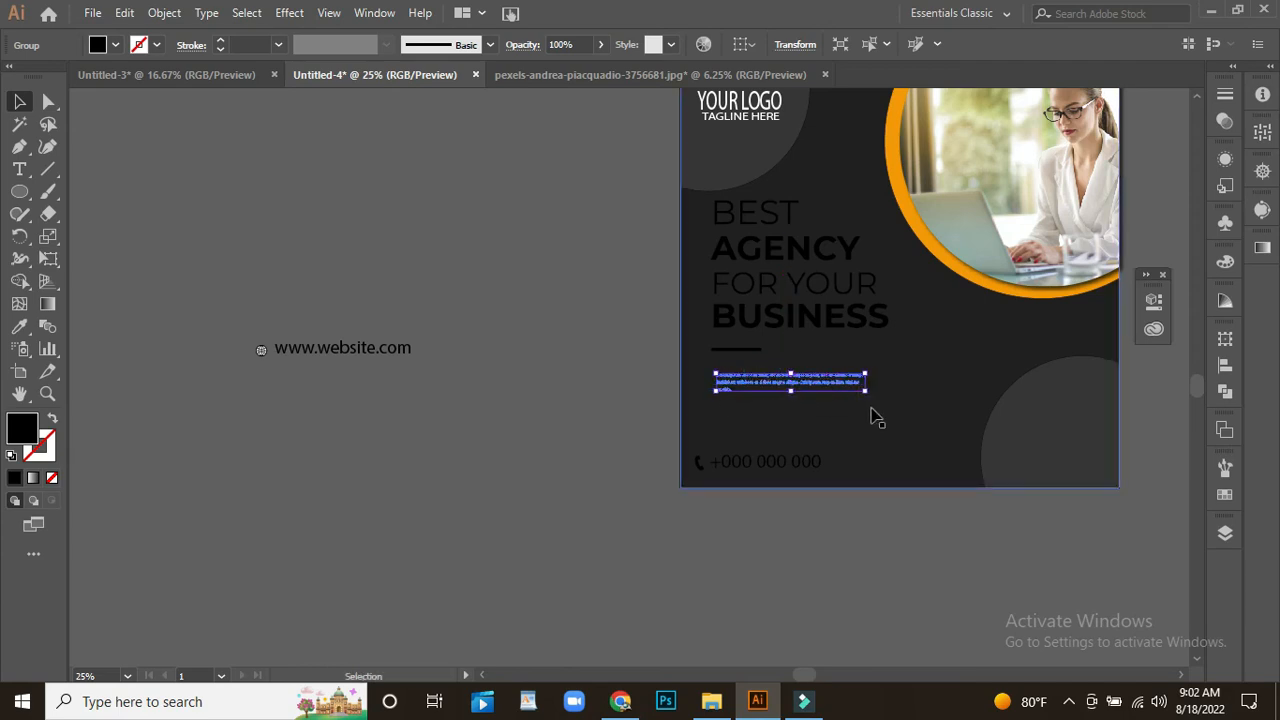
left_click_drag(865, 391, 877, 396)
left_click_drag(744, 377, 752, 380)
left_click(543, 449)
left_click_drag(629, 566, 606, 526)
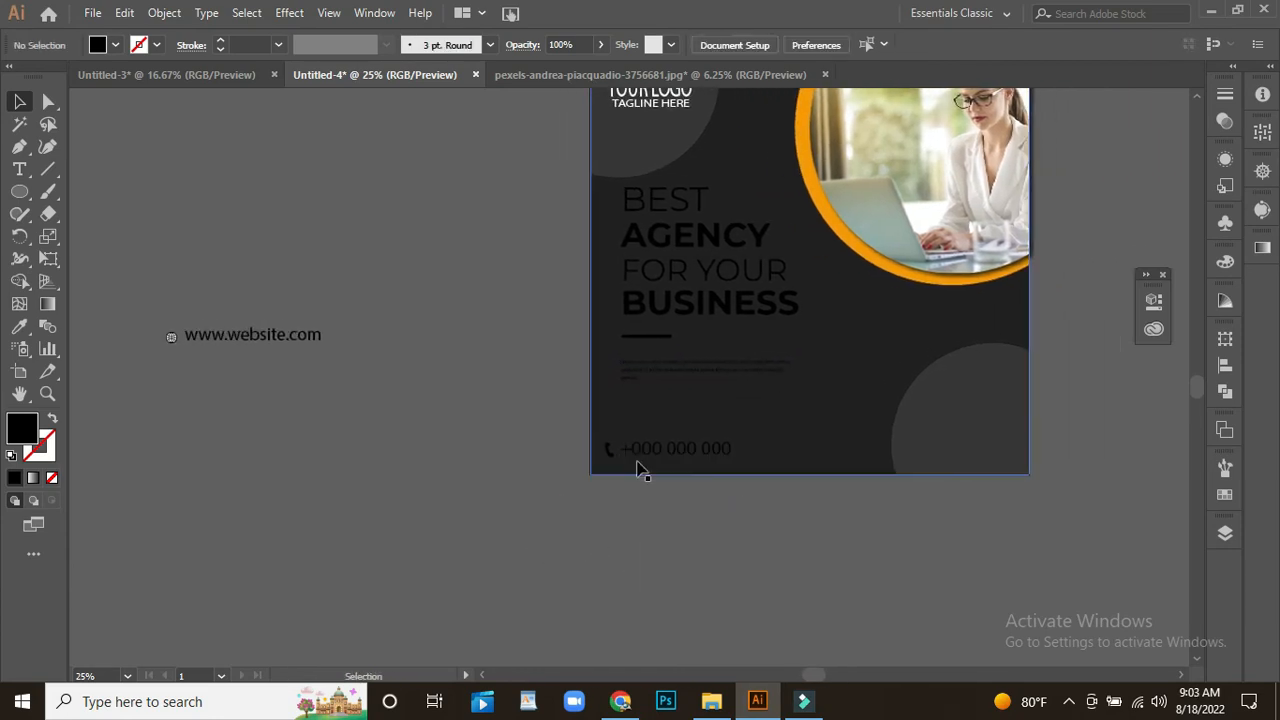
Step: Fill the headline, its short line, the paragraph, the phone icon and the phone number with white
scroll(558, 498, "up", 2)
scroll(558, 498, "down", 1)
left_click(678, 310)
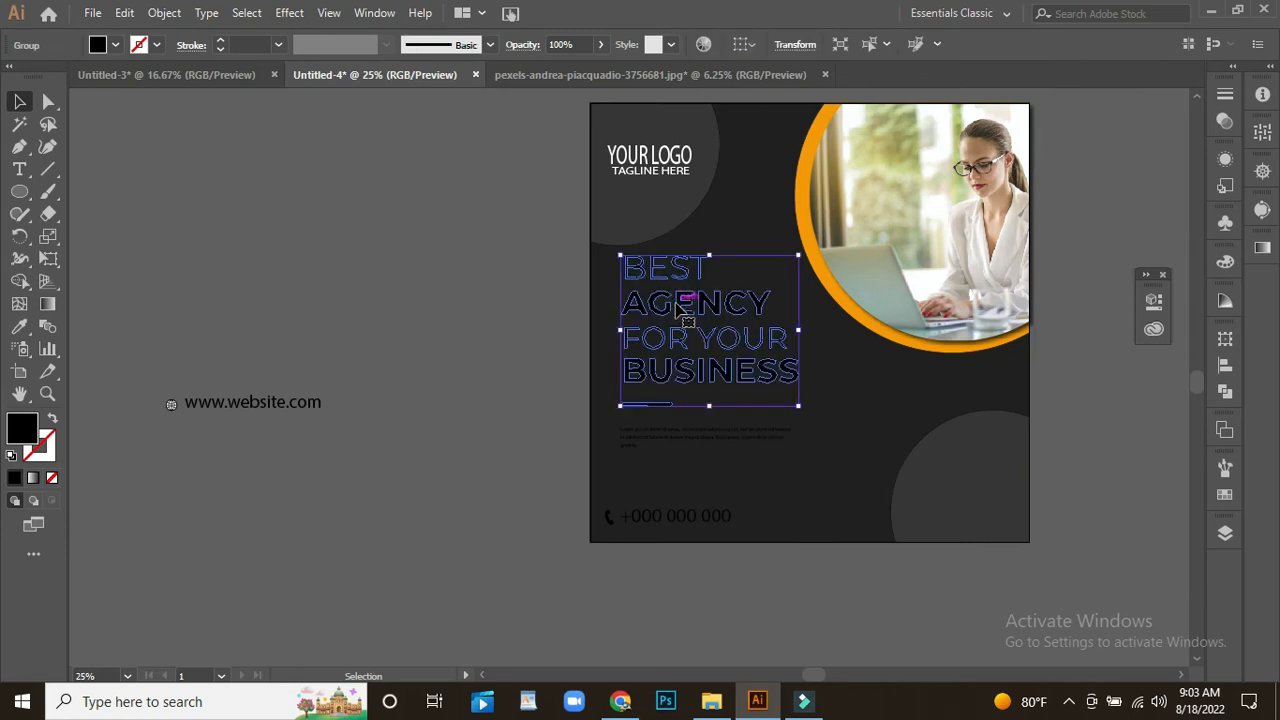
left_click(660, 437, "shift")
left_click(607, 517, "shift")
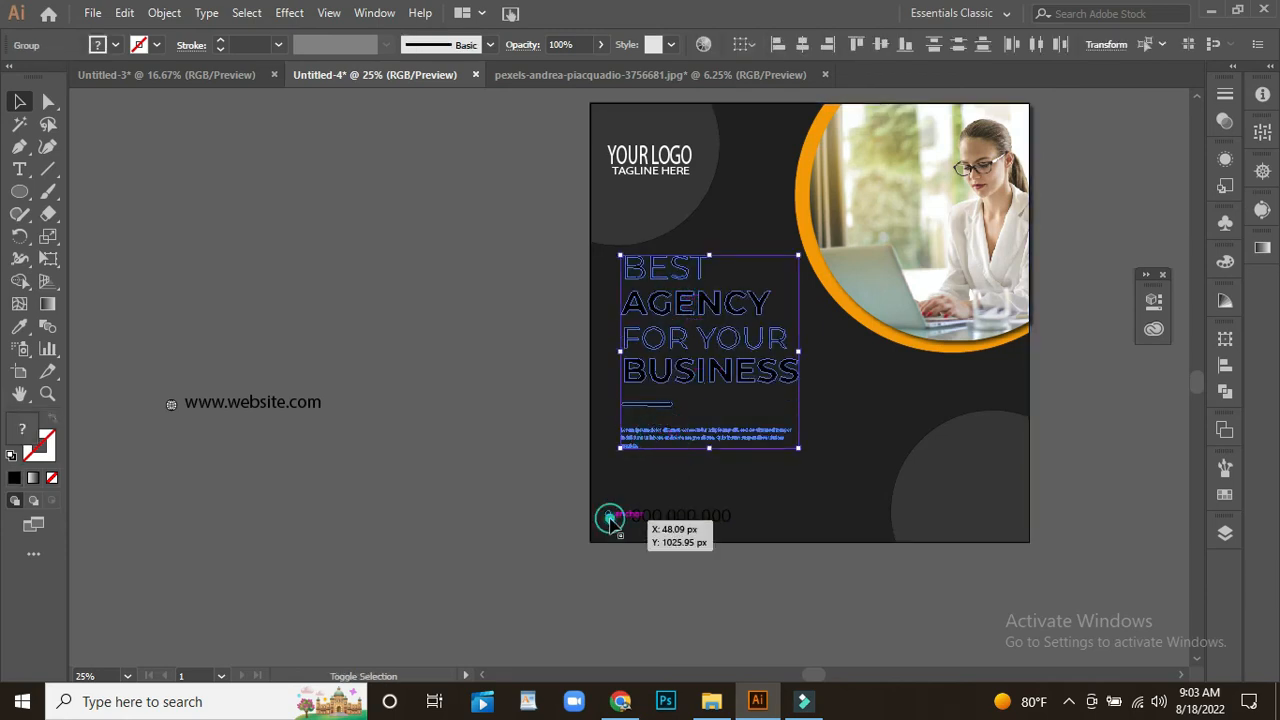
left_click(668, 528, "shift")
left_click(116, 45)
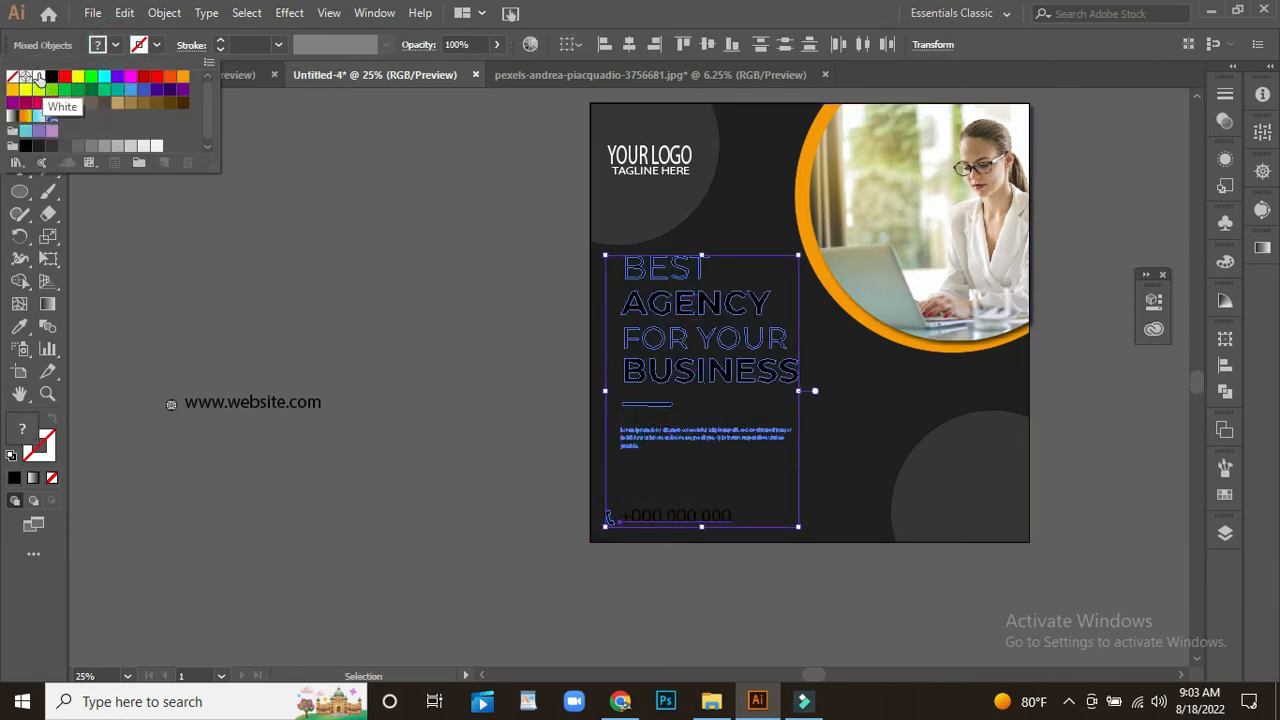
left_click(33, 80)
left_click(314, 240)
left_click(480, 489)
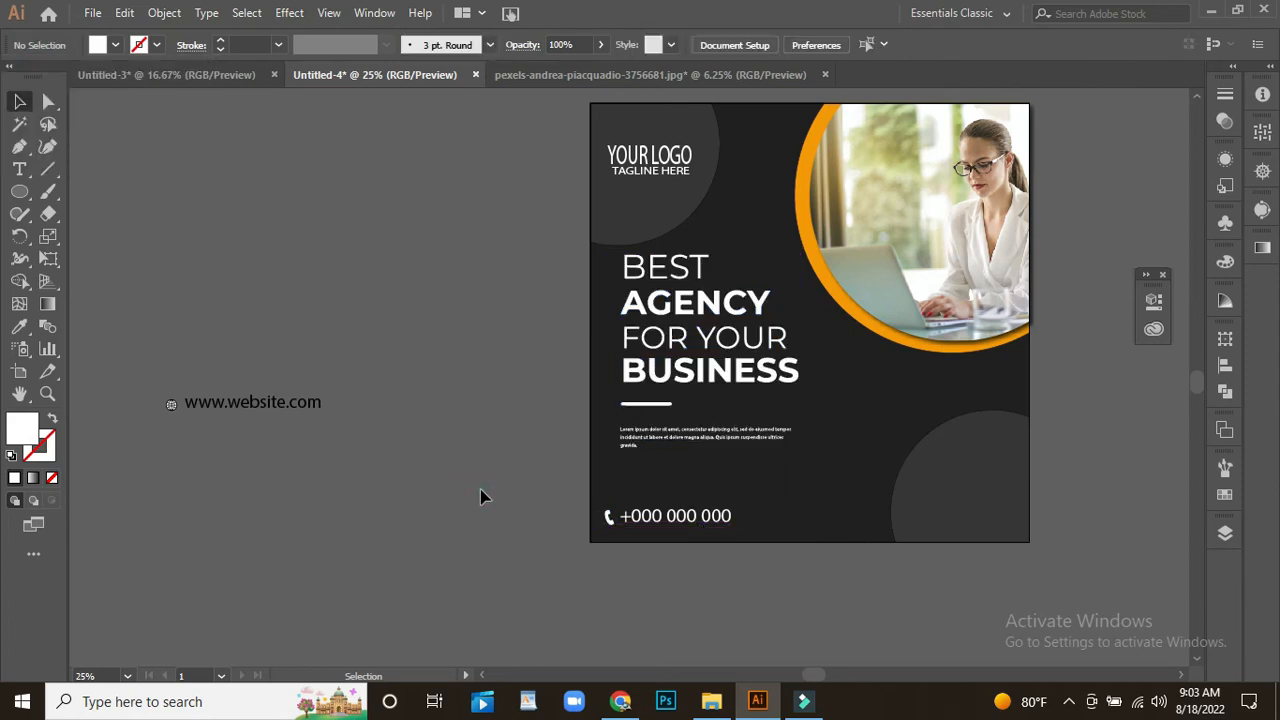
left_click(221, 408)
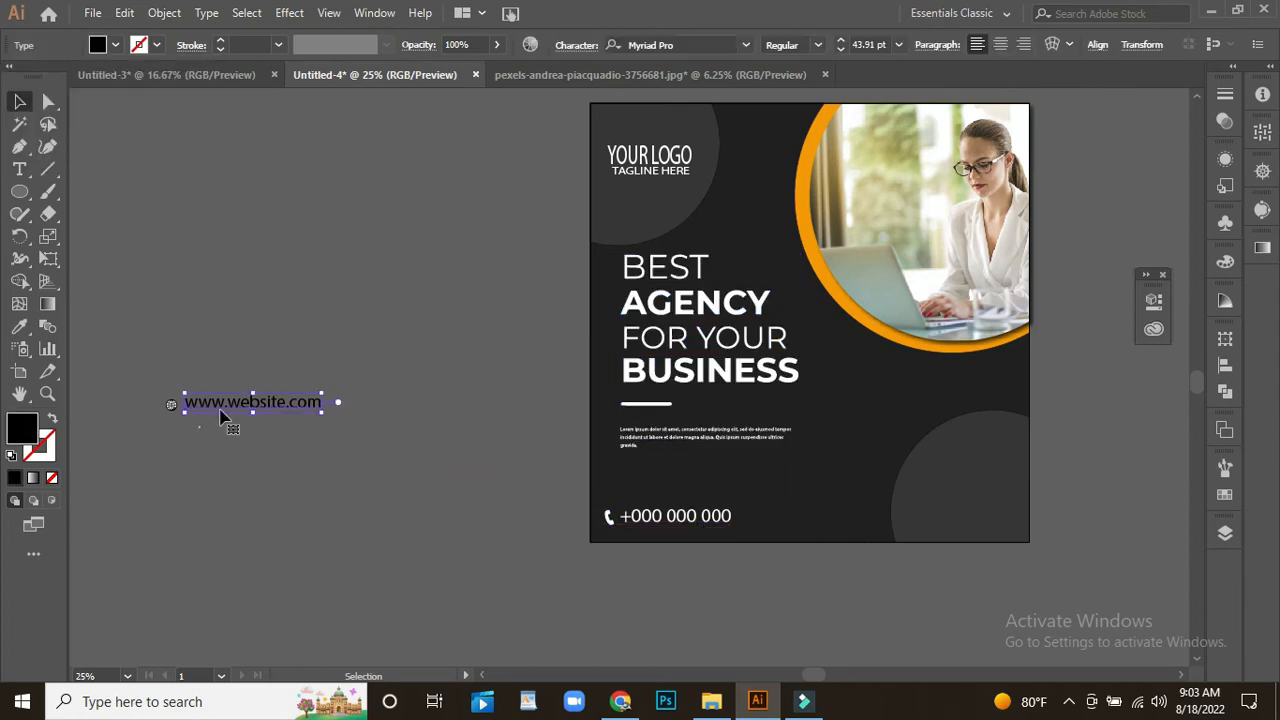
left_click_drag(218, 404, 962, 513)
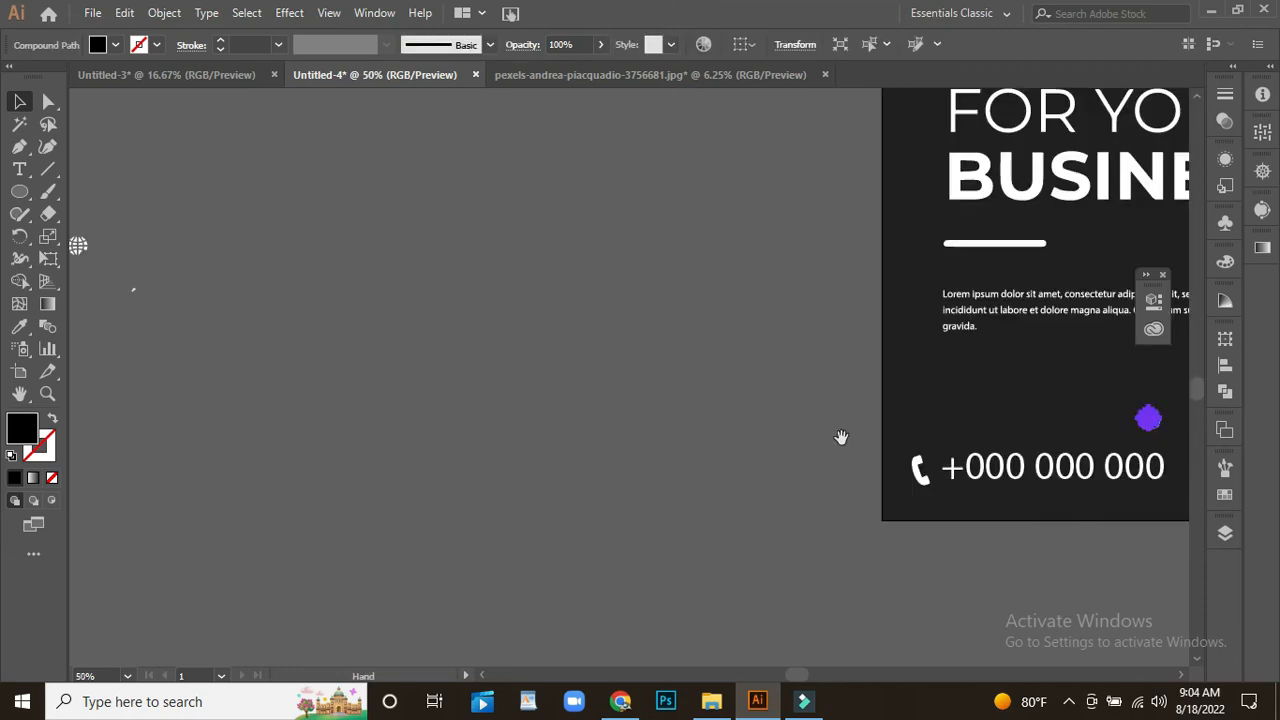
scroll(840, 437, "right", 6)
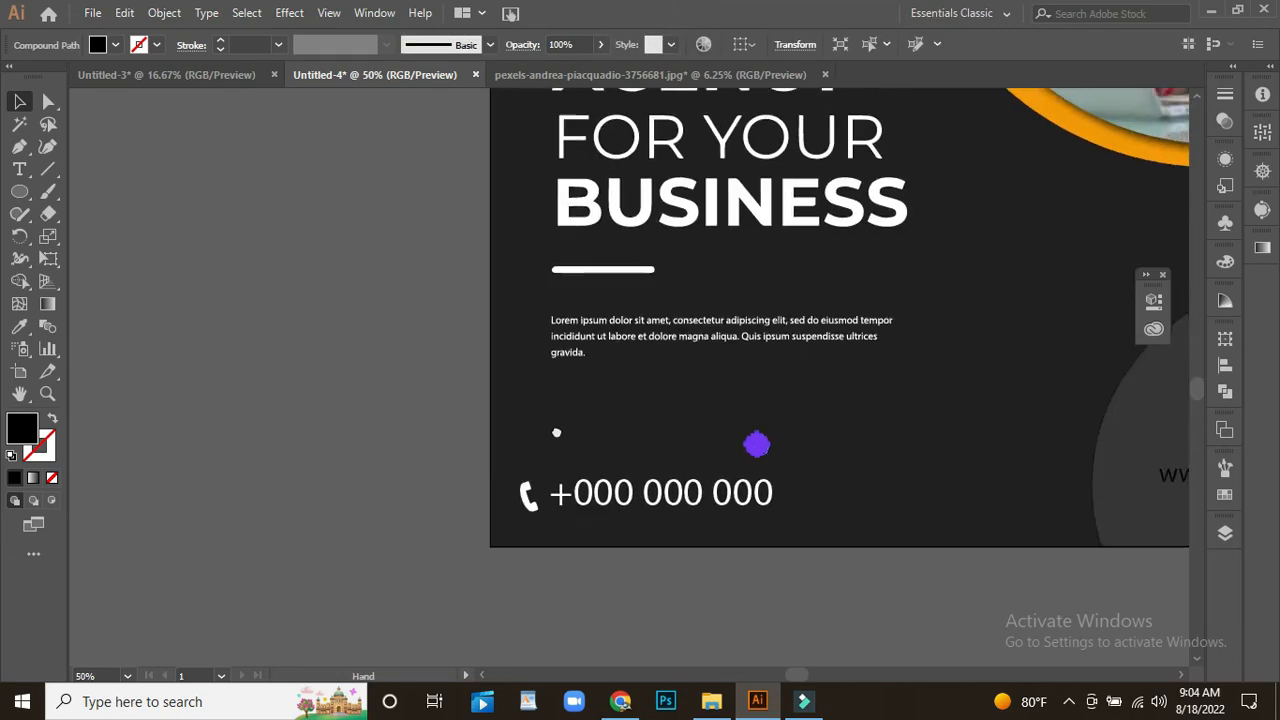
left_click_drag(462, 415, 839, 453)
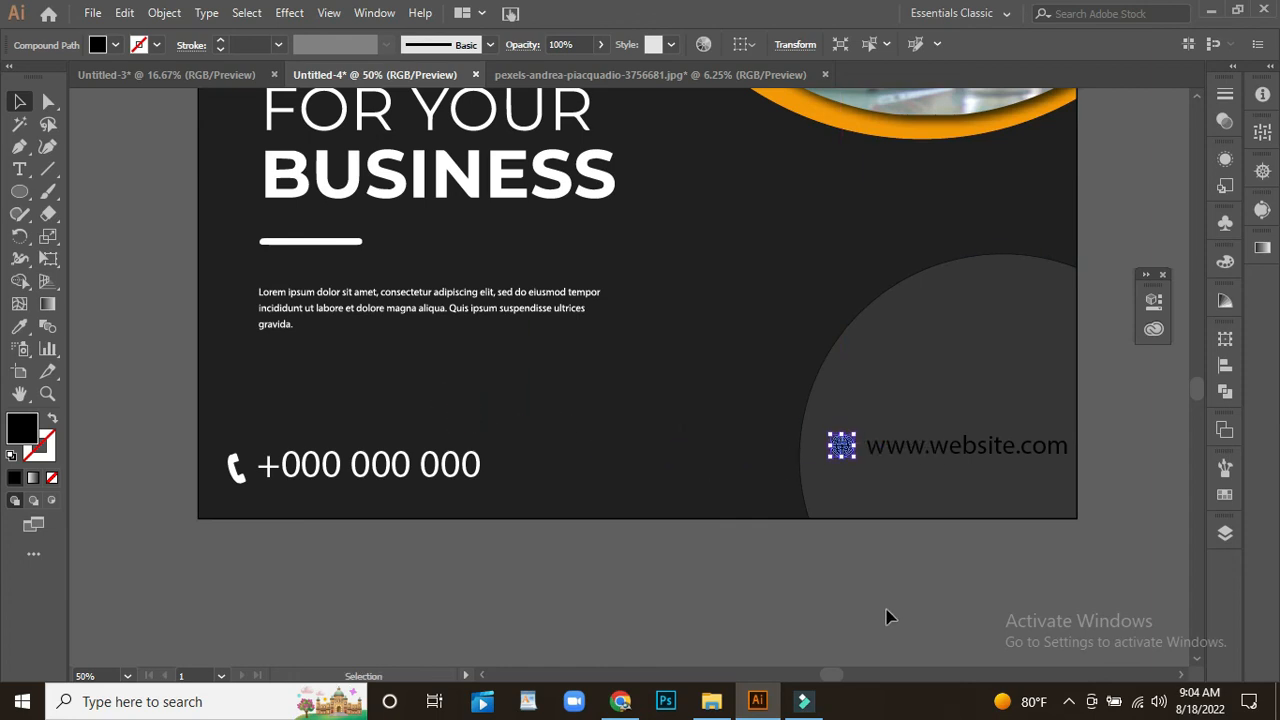
left_click(866, 601)
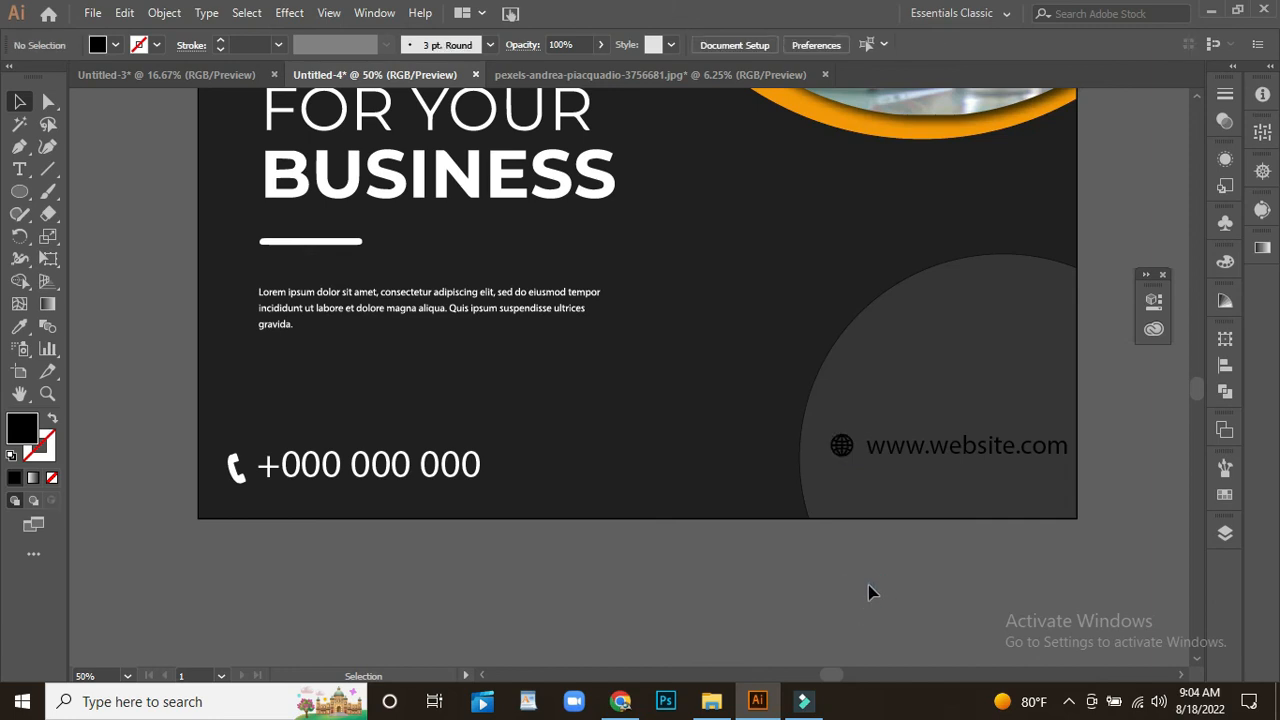
left_click(843, 447)
key("Down")
left_click(873, 598)
left_click(929, 453)
key("Up")
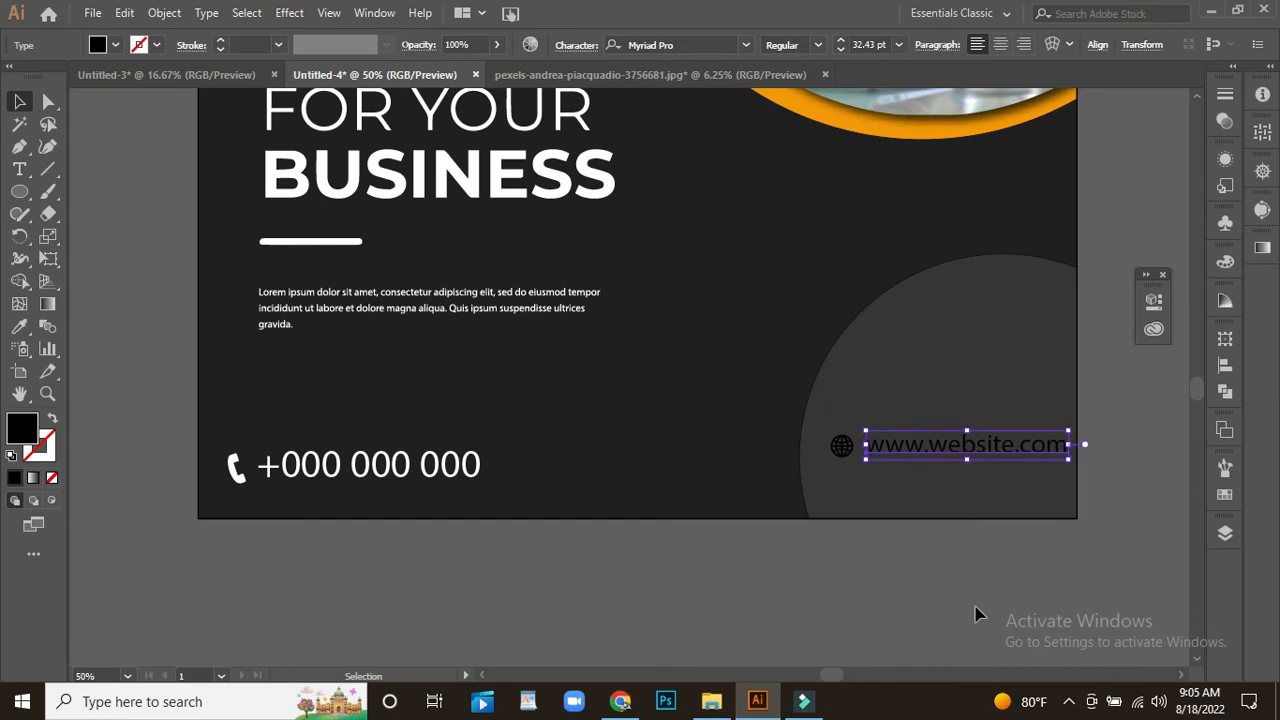
key("Left")
left_click(847, 455)
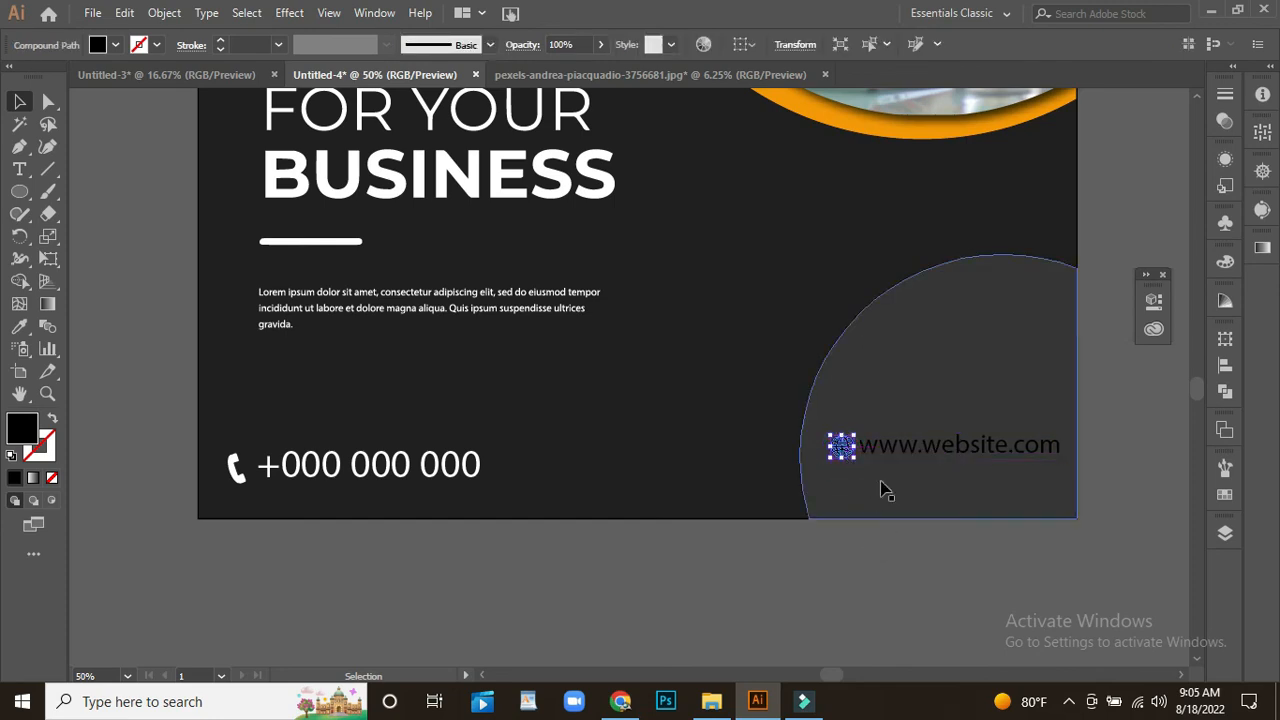
left_click(868, 449)
left_click(849, 609)
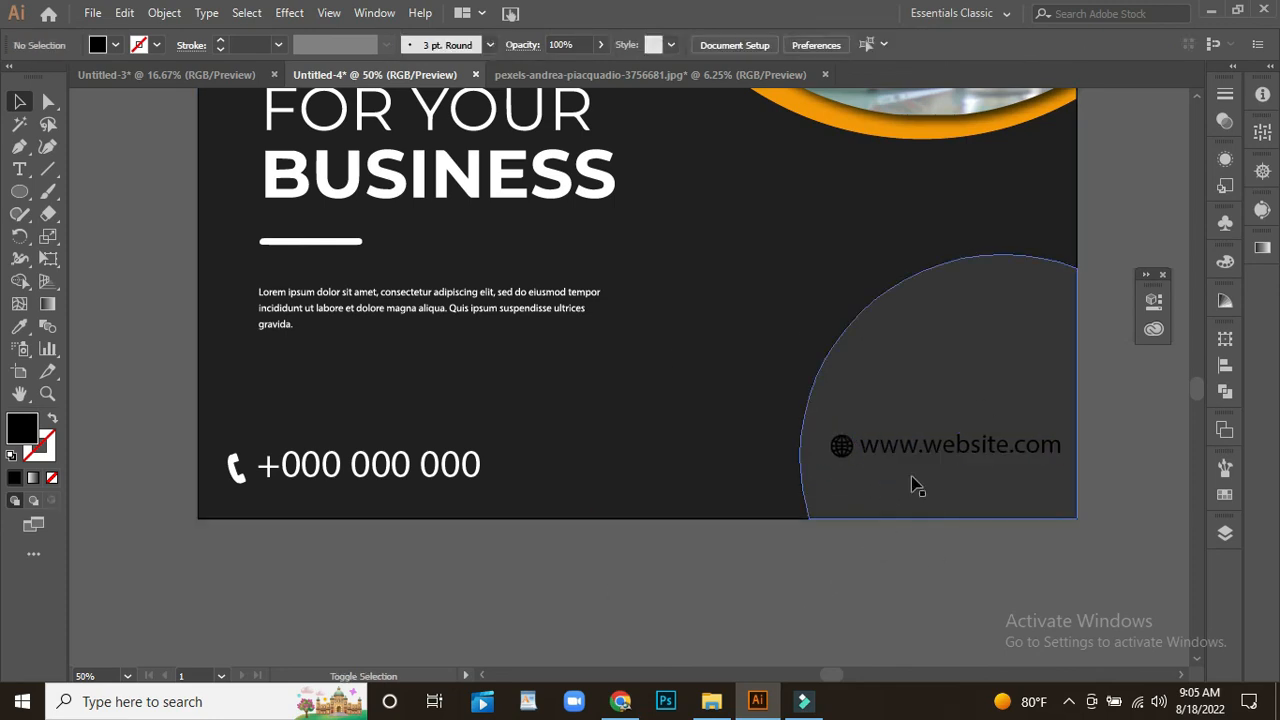
left_click_drag(847, 463, 891, 537)
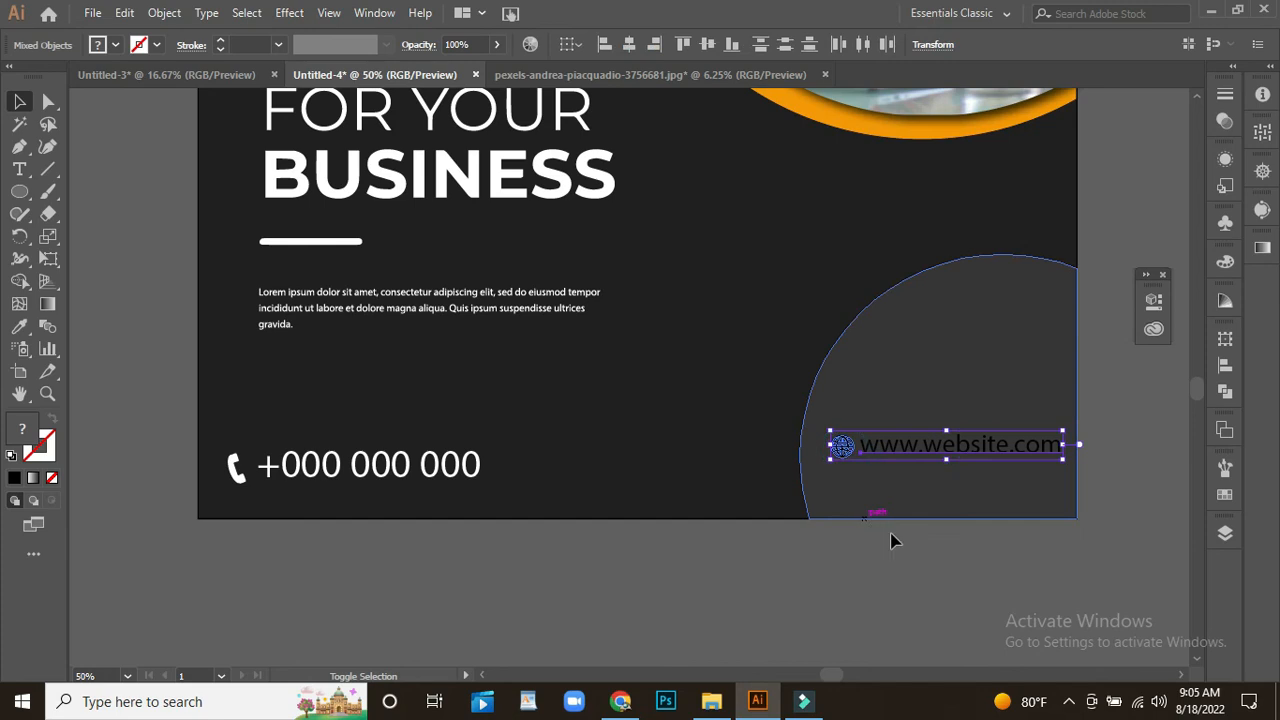
left_click(19, 327)
left_click(287, 242)
left_click(19, 101)
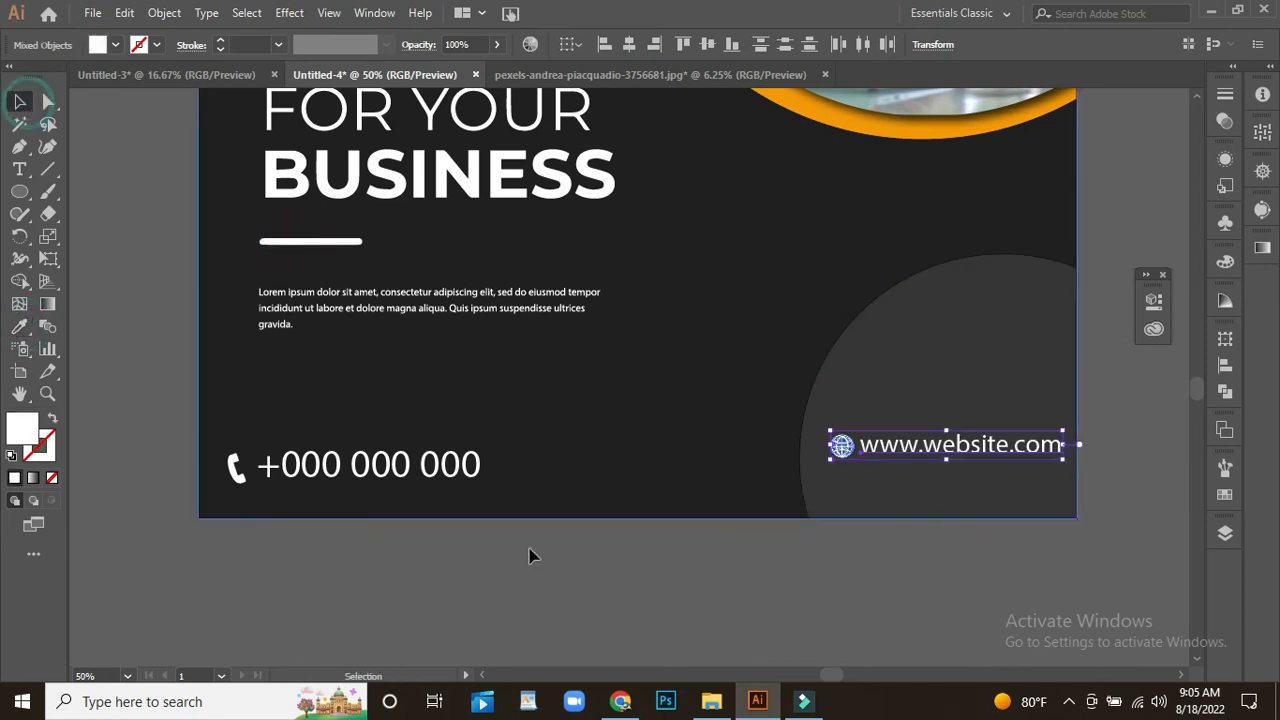
left_click(529, 554)
scroll(947, 611, "up", 3)
scroll(947, 611, "up", 3)
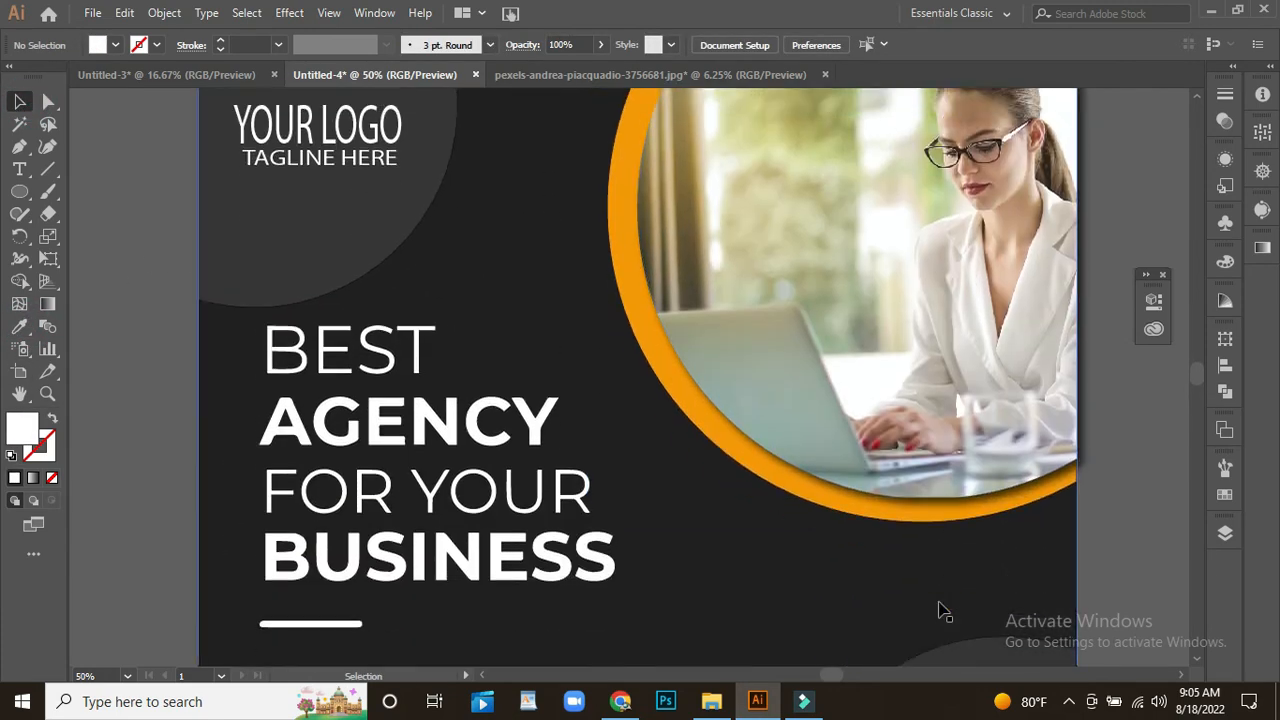